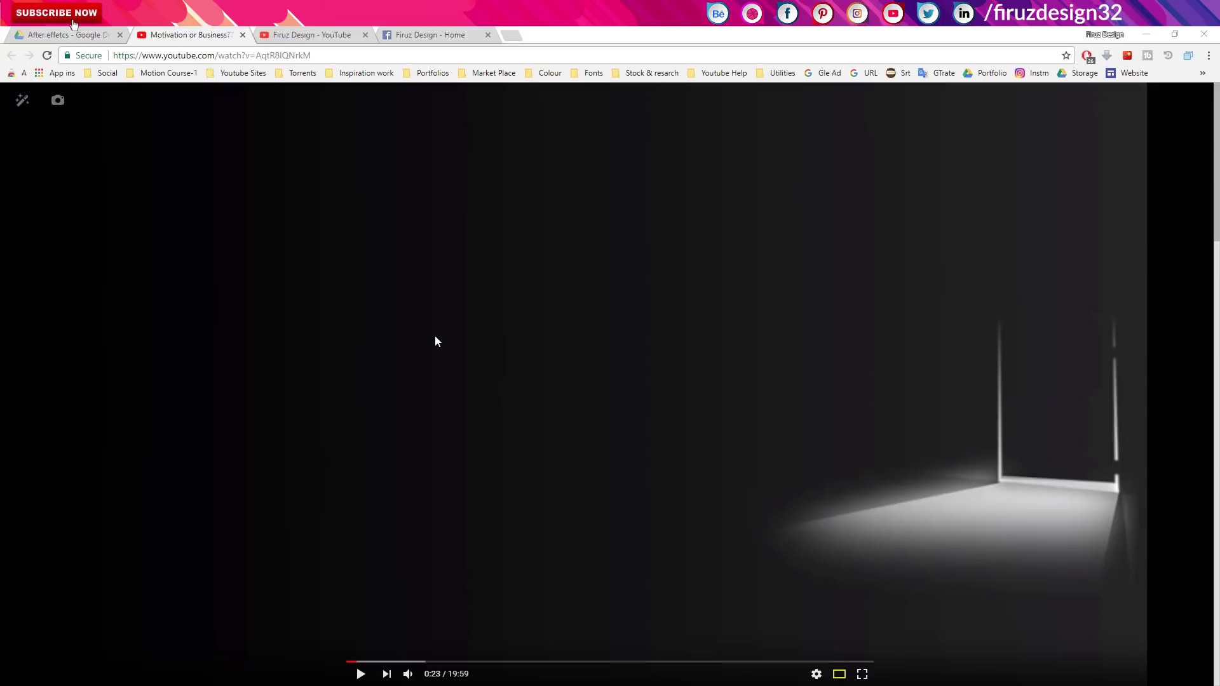
# Play the TAHSEENATION tutorial video and pause it at 0:39 on the presenter scene.
pyautogui.click(681, 345)
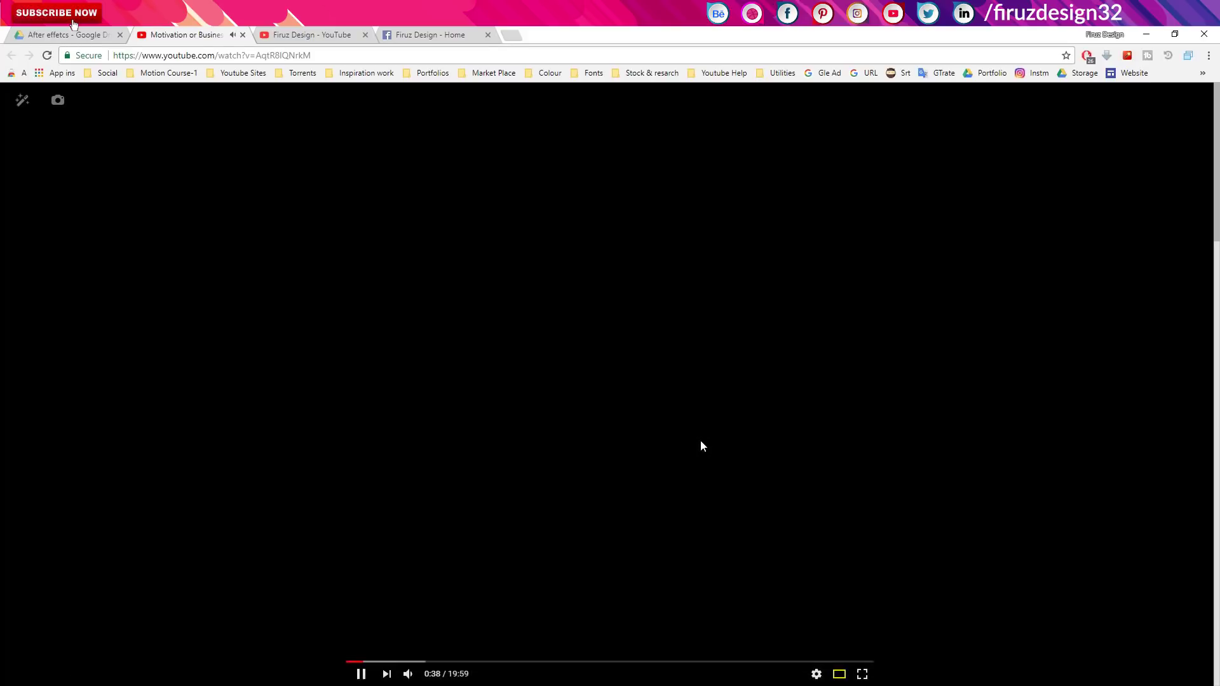
pyautogui.click(701, 442)
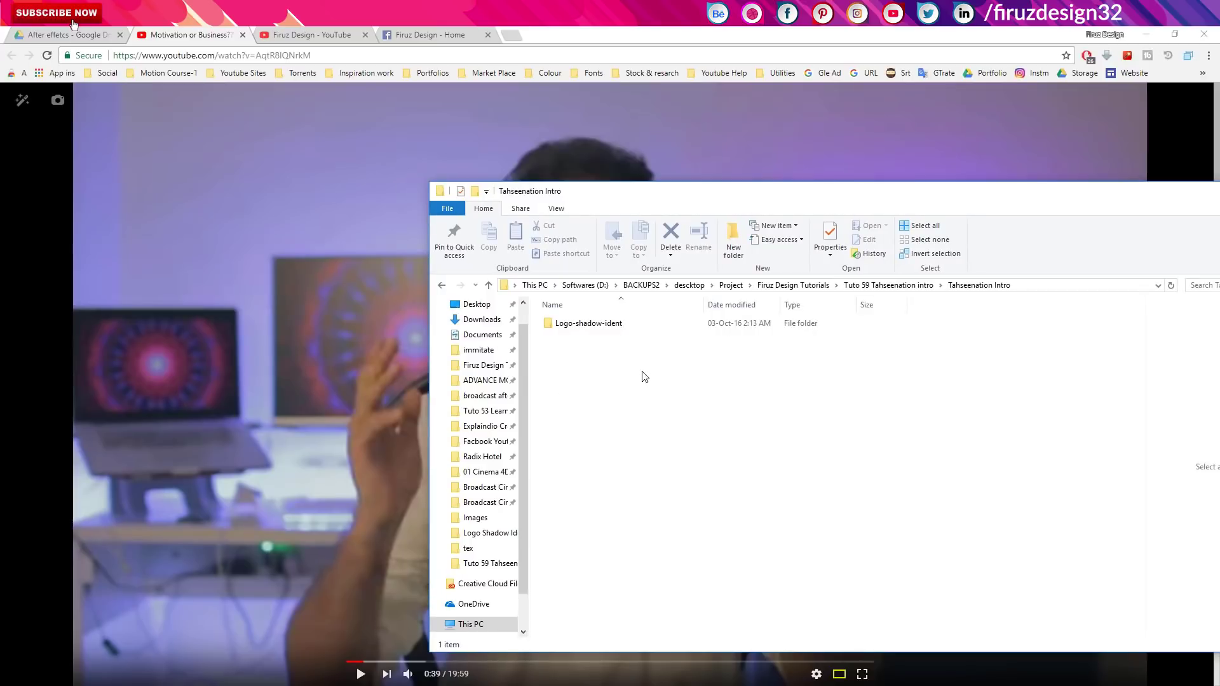
# Launch Logo Shadow Ident.aep from the Logo-shadow-ident > Logo Shadow Ident folders.
pyautogui.doubleClick(603, 325)
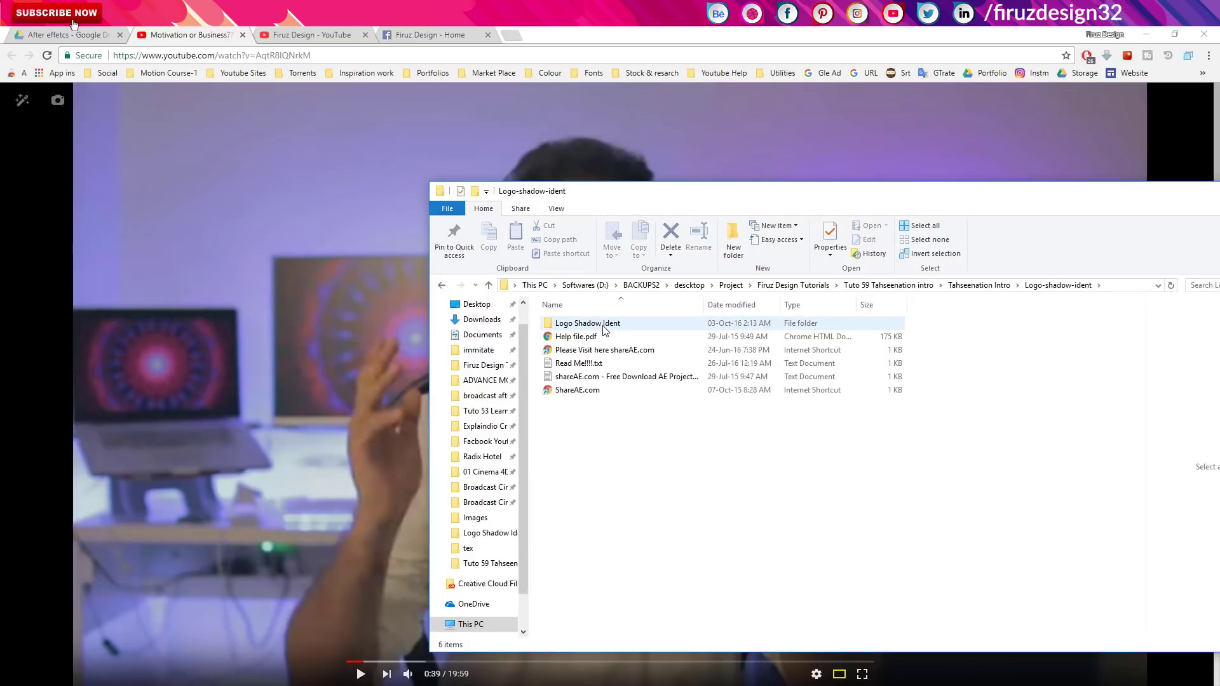
pyautogui.doubleClick(604, 326)
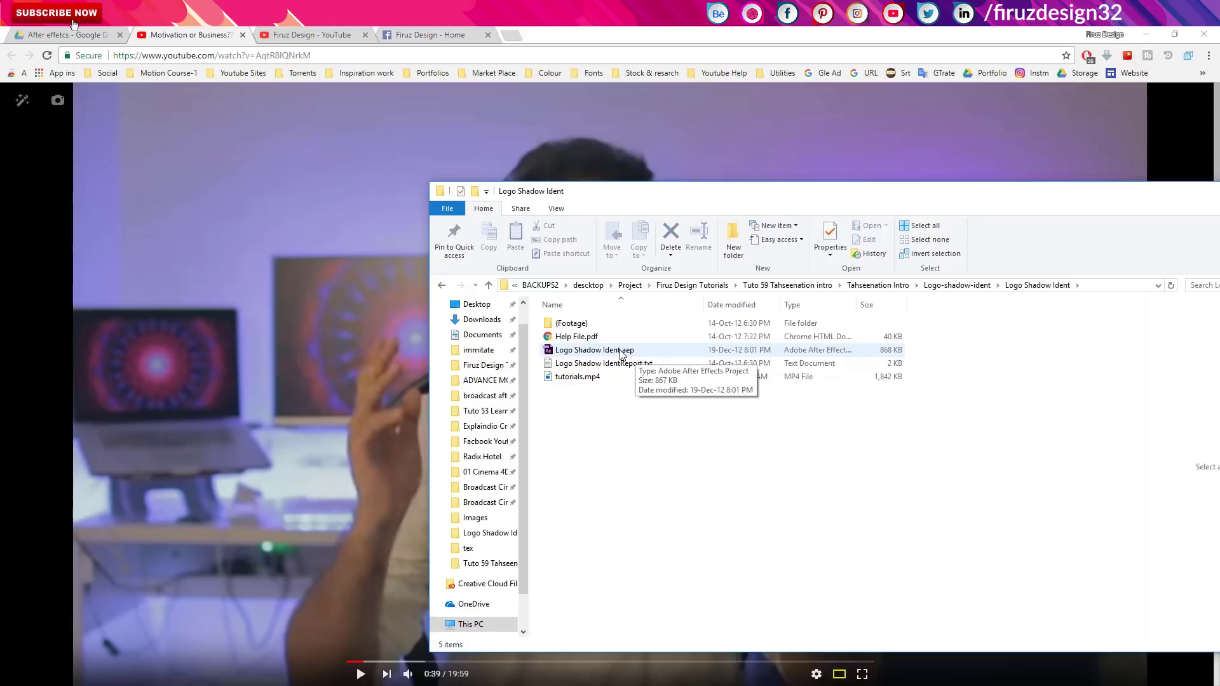
pyautogui.doubleClick(622, 351)
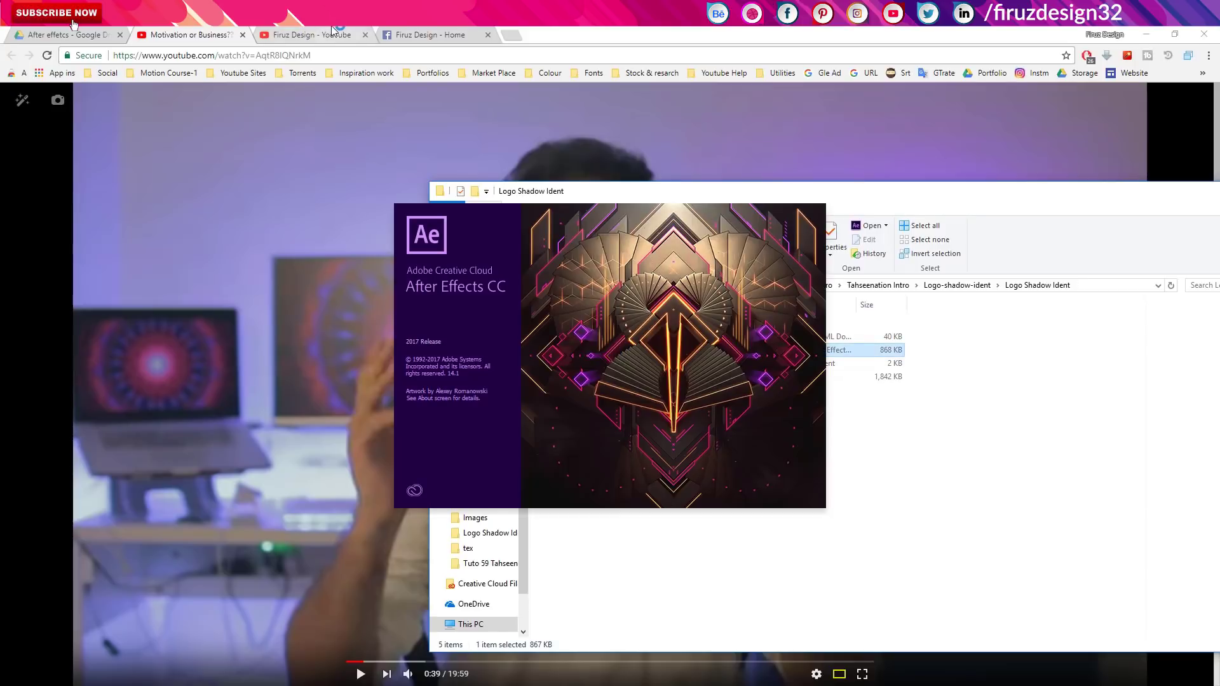
pyautogui.click(332, 32)
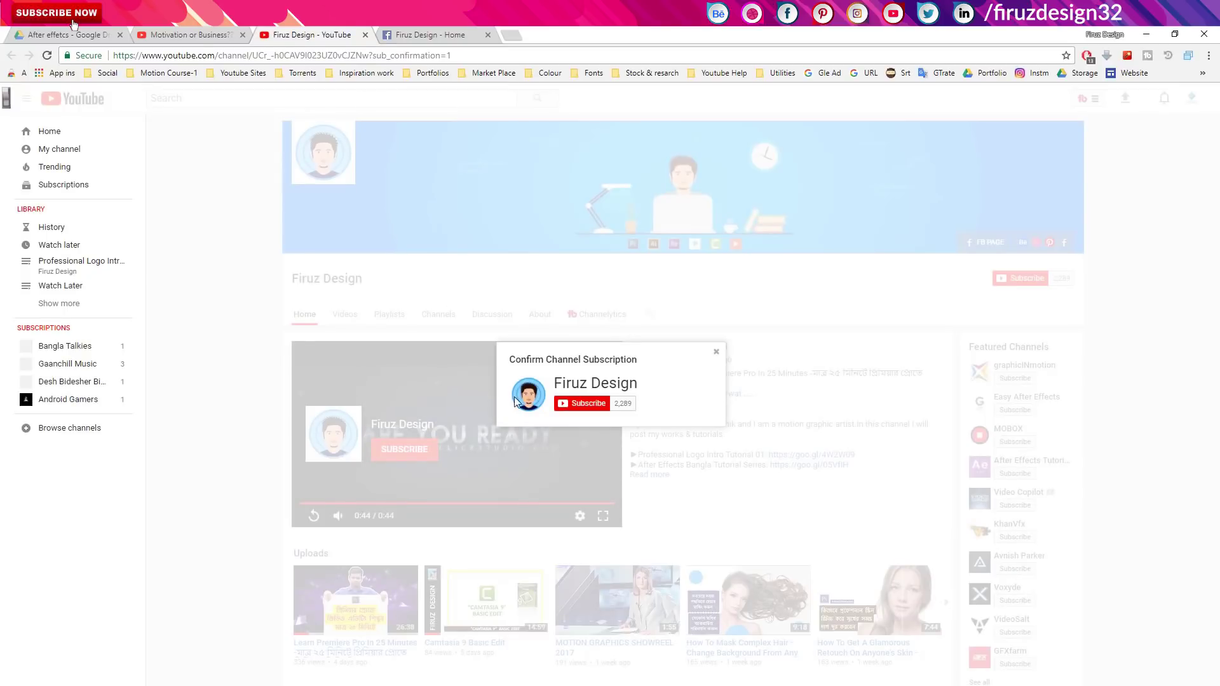
# Subscribe to Firuz Design and save 'Send me all notifications' for the channel.
pyautogui.click(585, 405)
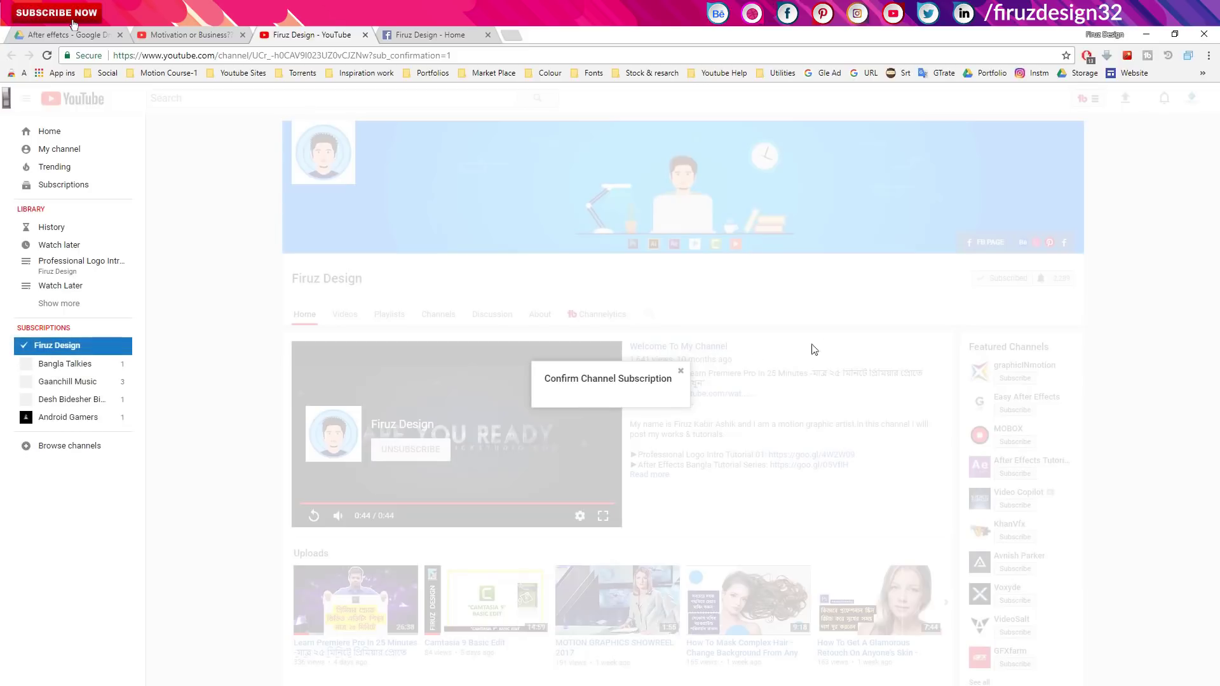
pyautogui.click(852, 326)
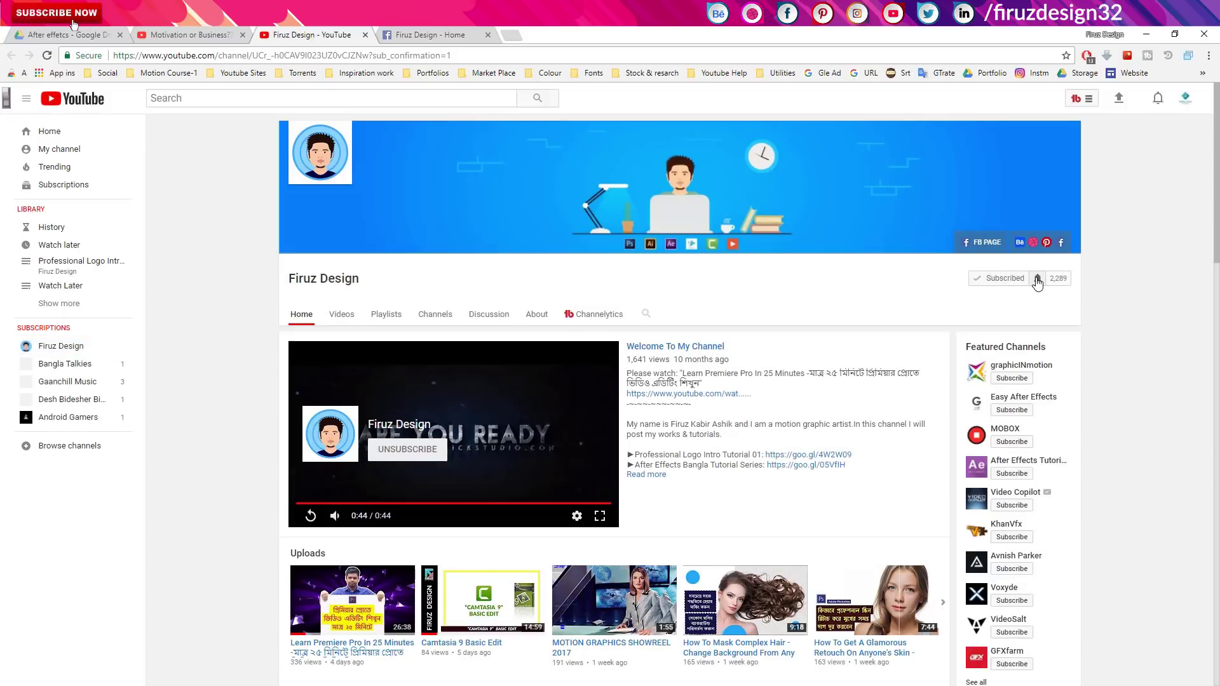
pyautogui.click(1037, 279)
pyautogui.click(579, 358)
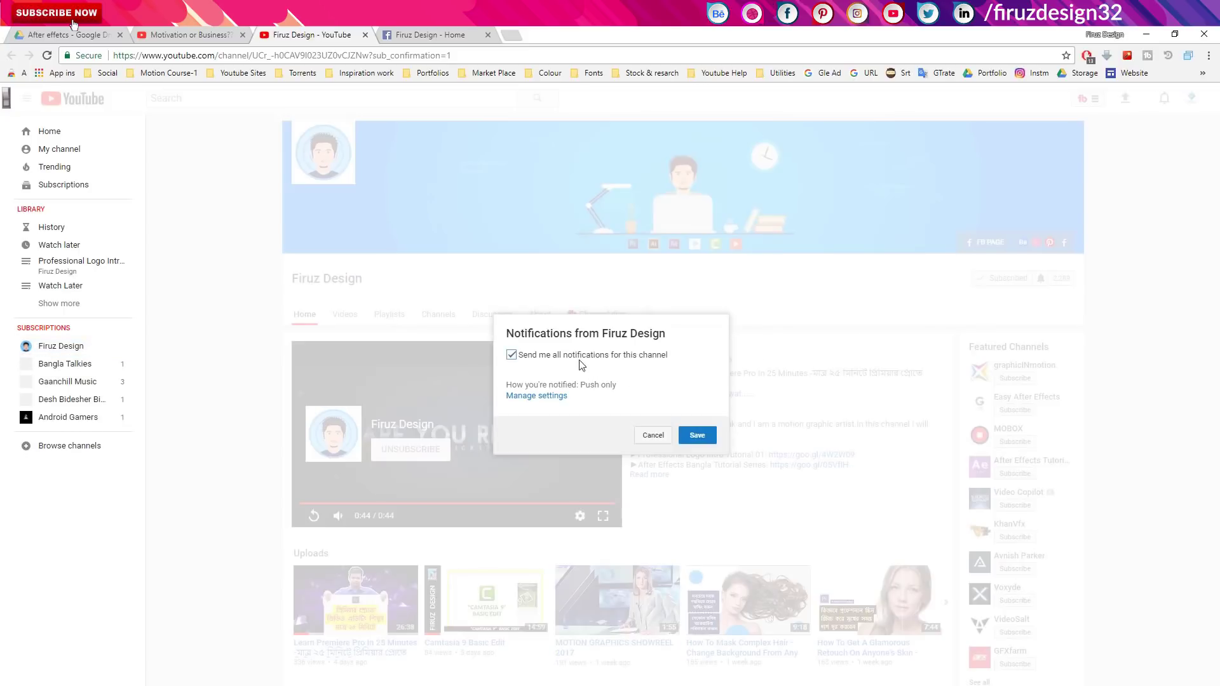
pyautogui.click(697, 436)
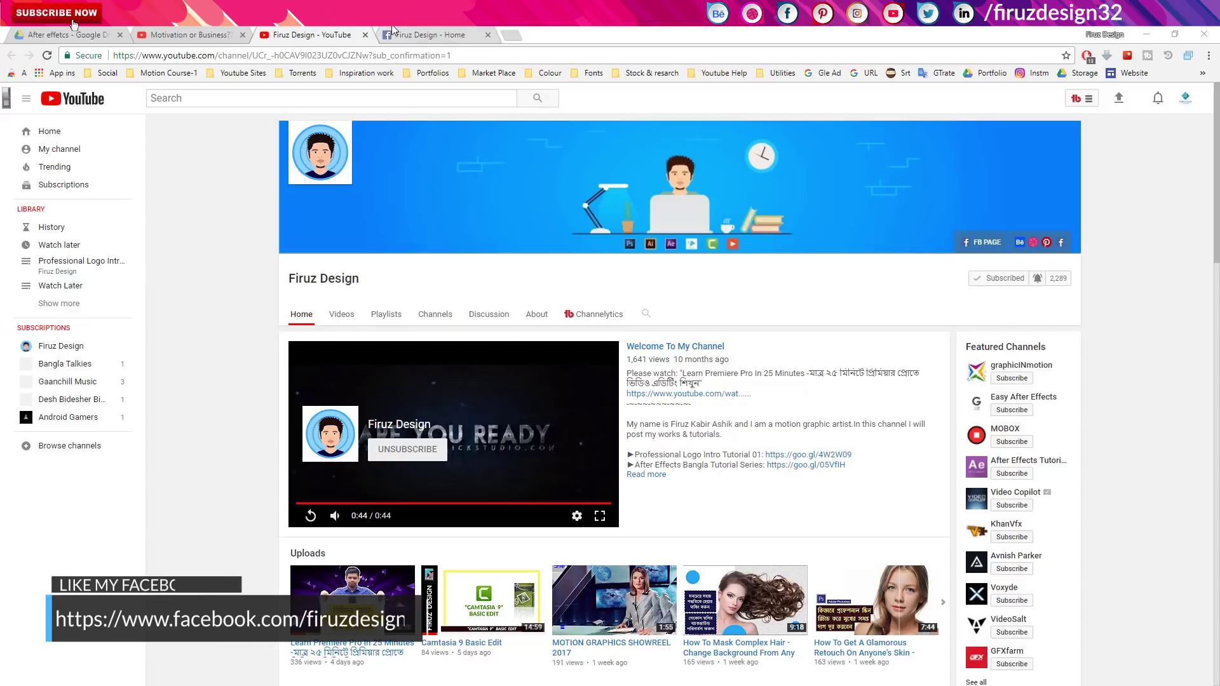
pyautogui.click(412, 30)
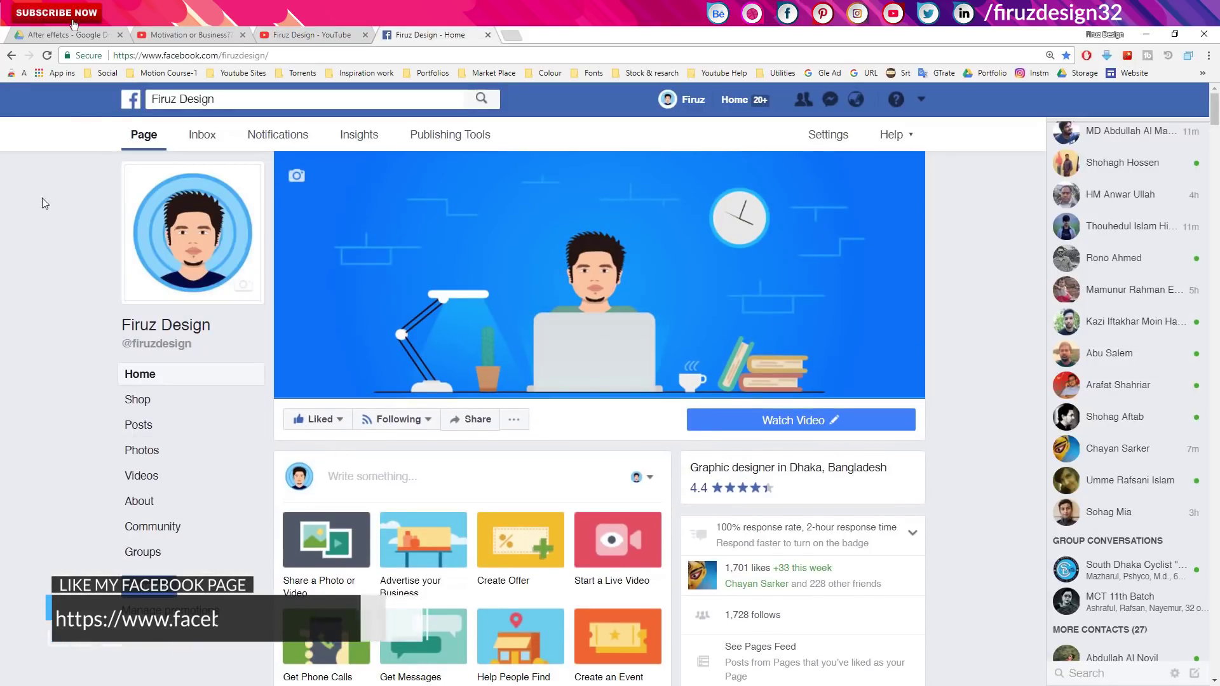
# Leave the Firuz Design Facebook page and minimize Chrome to reveal After Effects.
pyautogui.moveTo(401, 419)
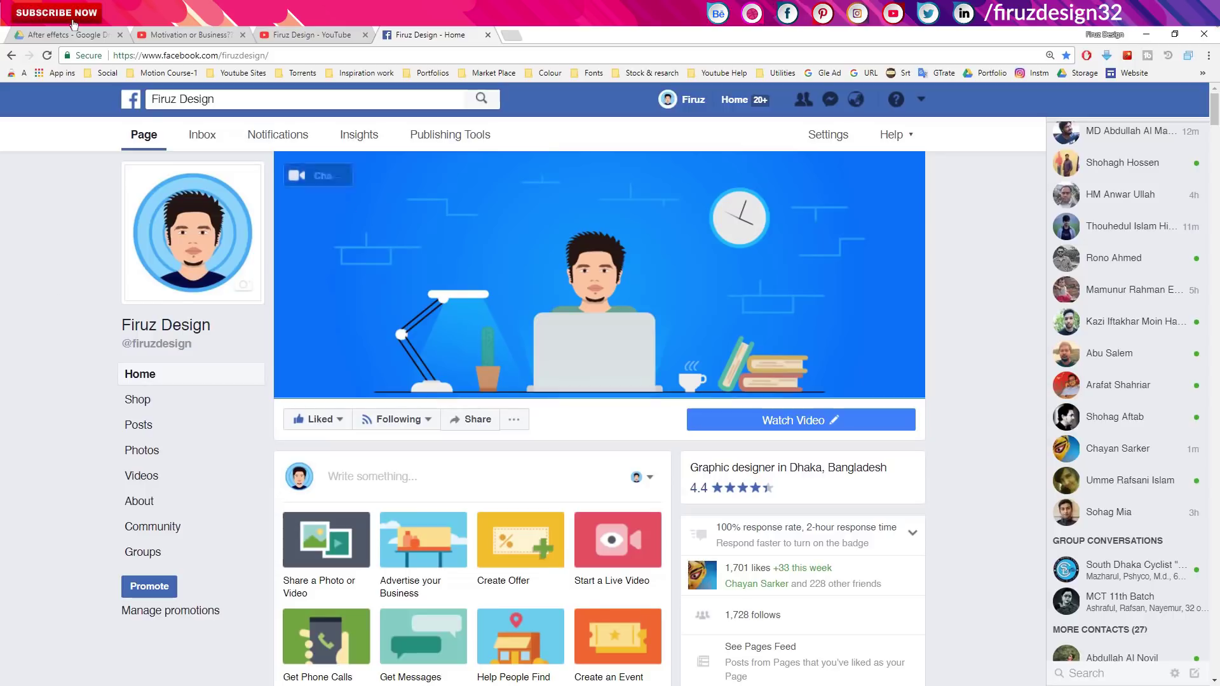
pyautogui.click(1146, 34)
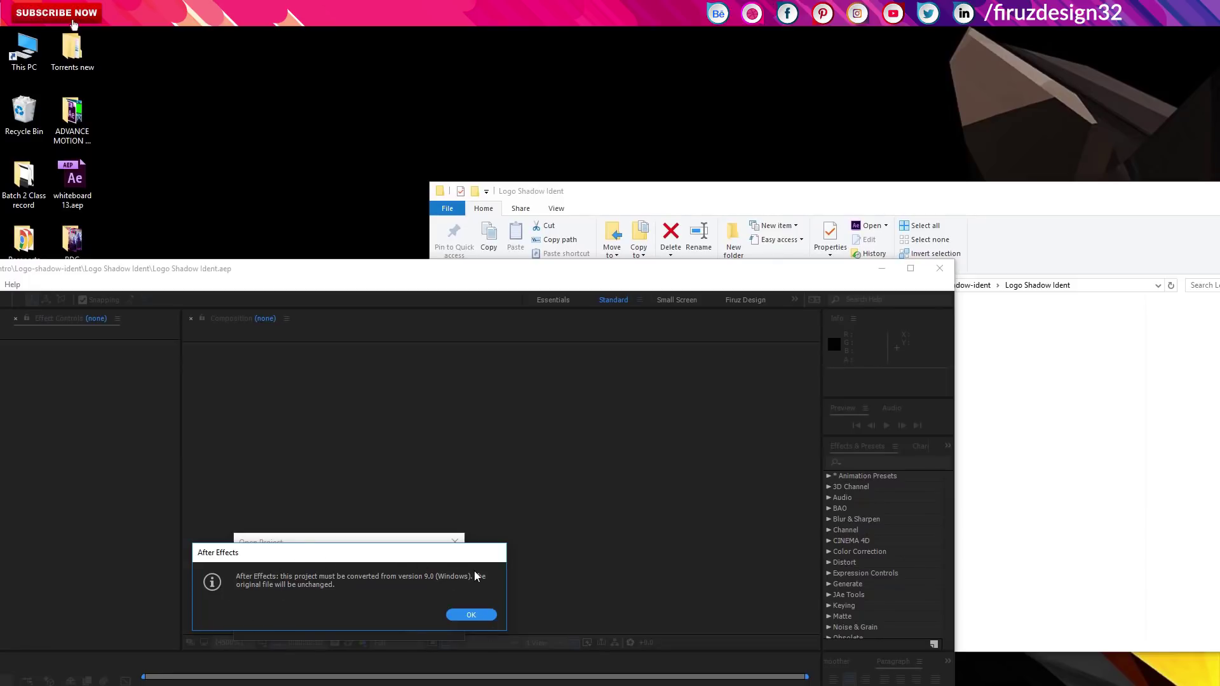
# Accept the version 9.0 conversion notice and maximize the After Effects window.
pyautogui.click(472, 615)
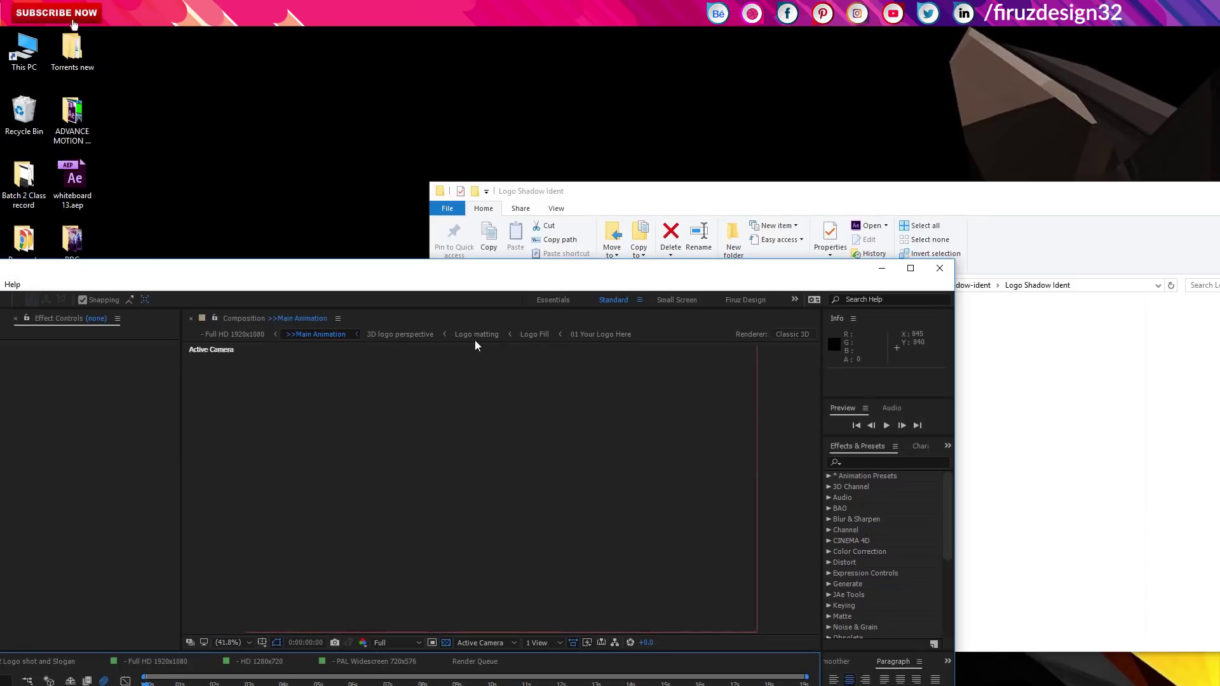
pyautogui.doubleClick(520, 277)
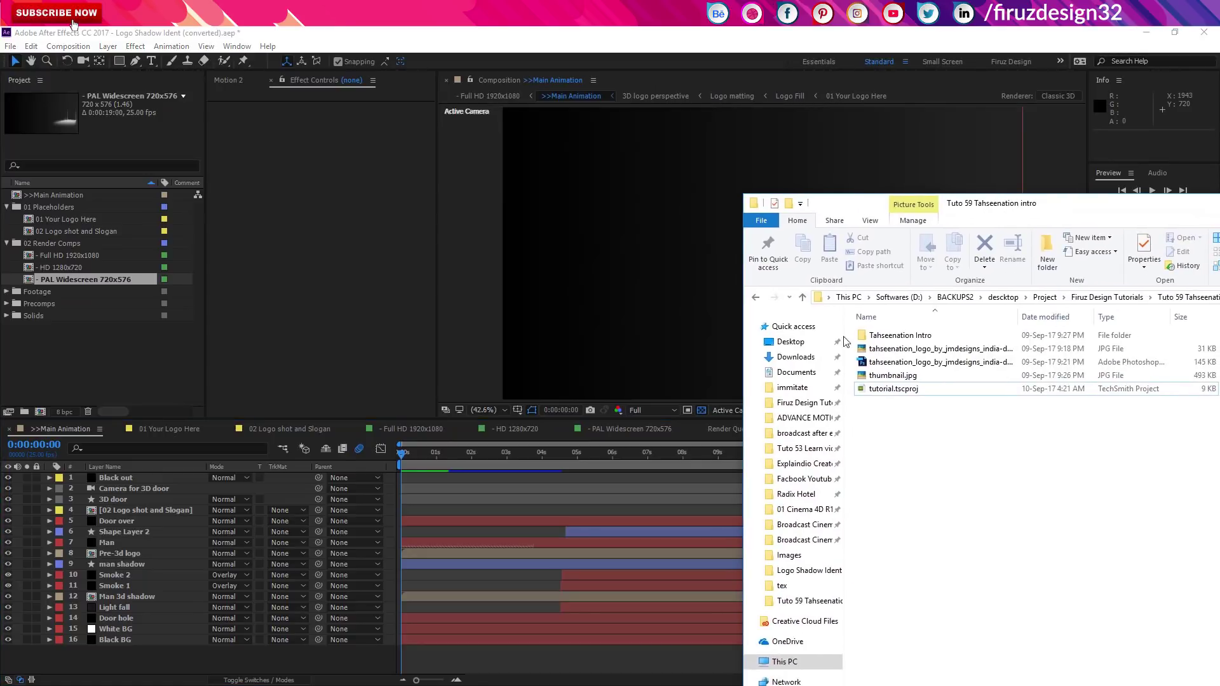
# Import the tahseenation_logo PSD into the Project panel as merged footage.
pyautogui.click(946, 363)
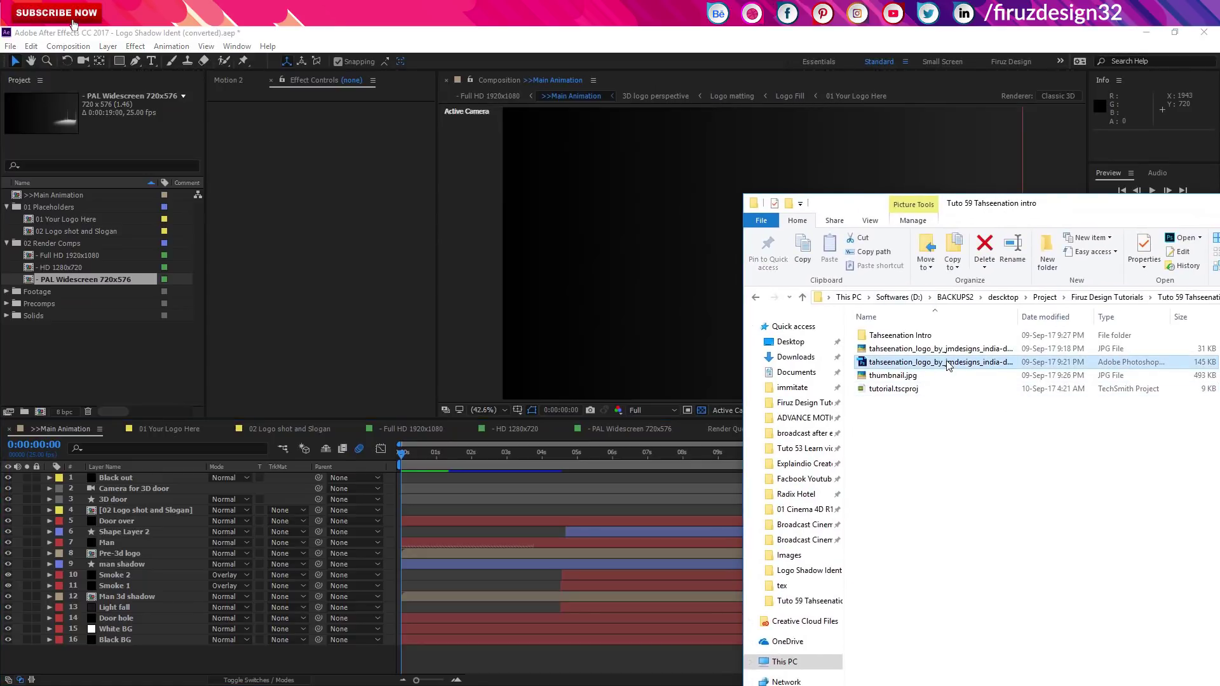
pyautogui.moveTo(961, 369); pyautogui.dragTo(83, 361)
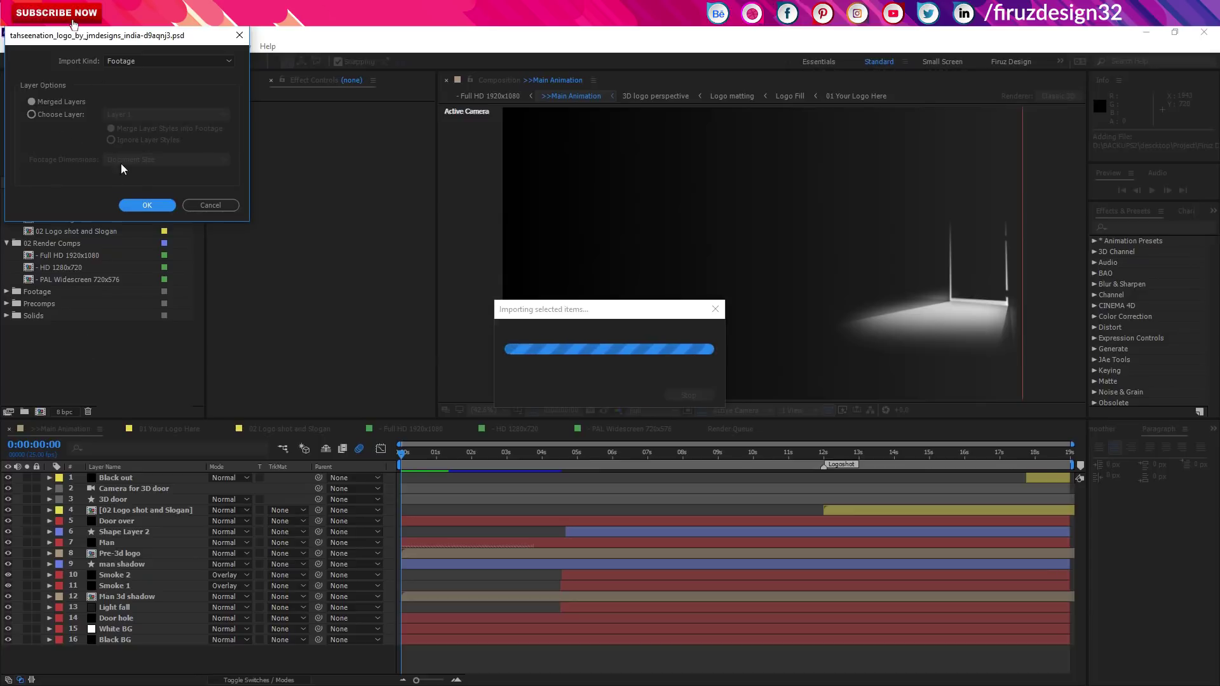
pyautogui.click(146, 206)
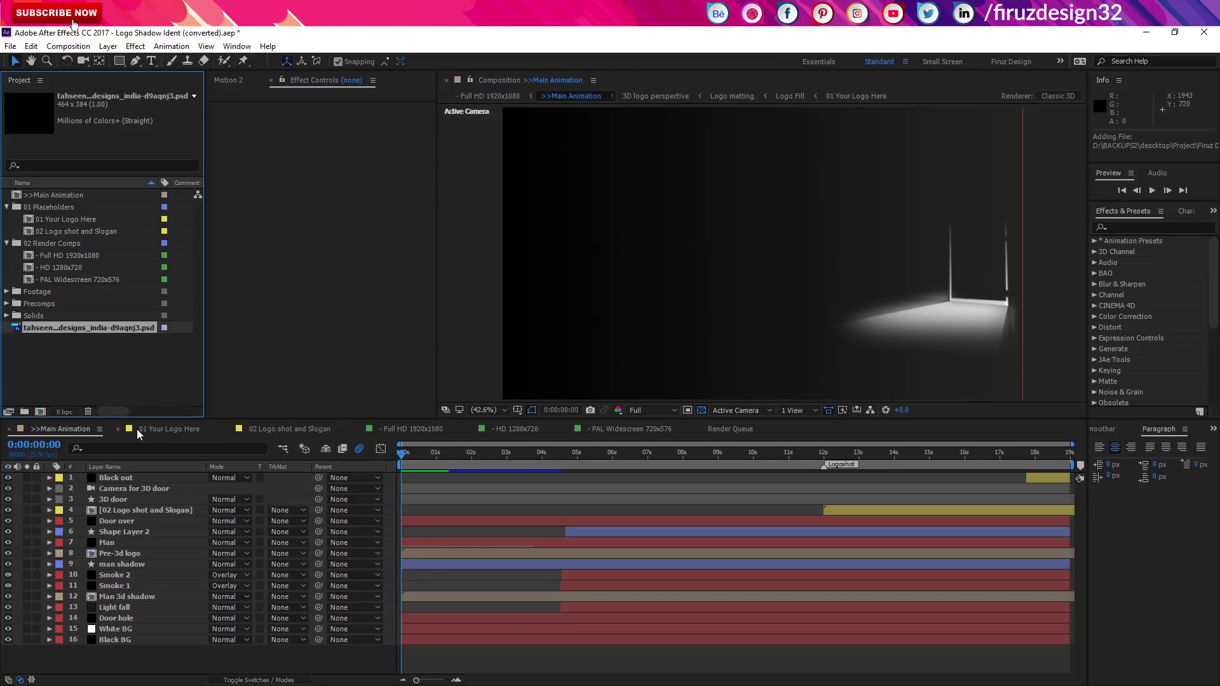
# In 01 Your Logo Here, add the logo PSD at 200% scale, reposition it, and hide EnvatoLogo.ai.
pyautogui.click(192, 437)
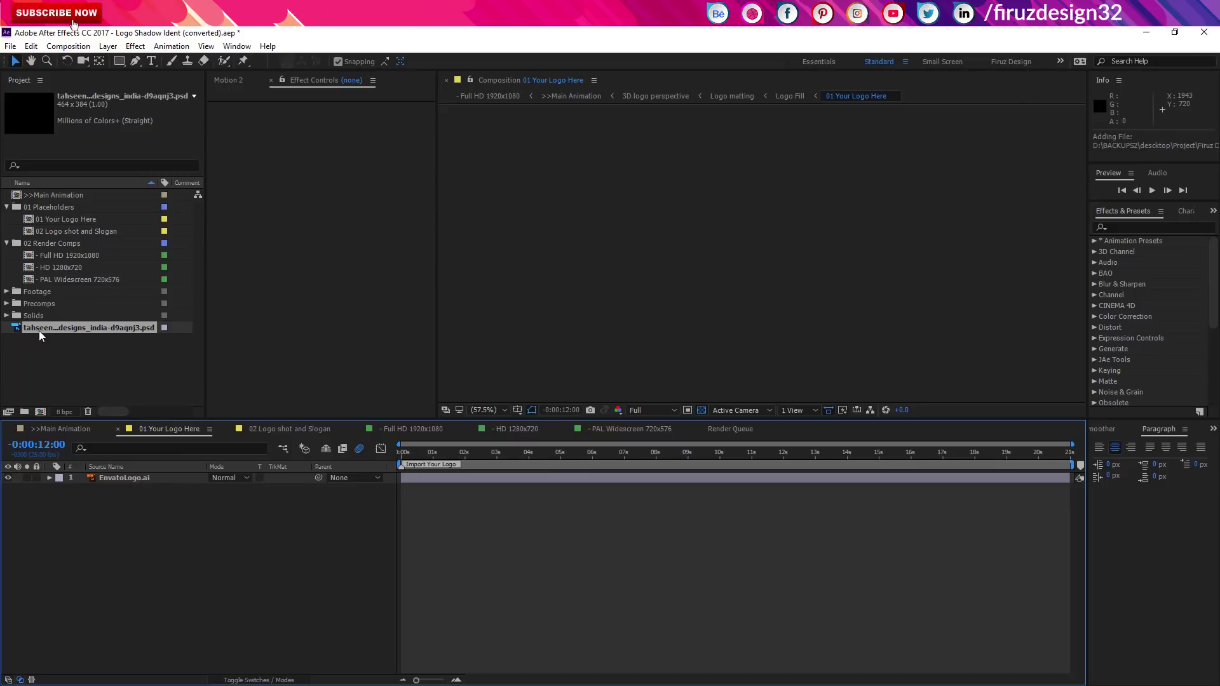
pyautogui.moveTo(46, 329); pyautogui.dragTo(73, 475)
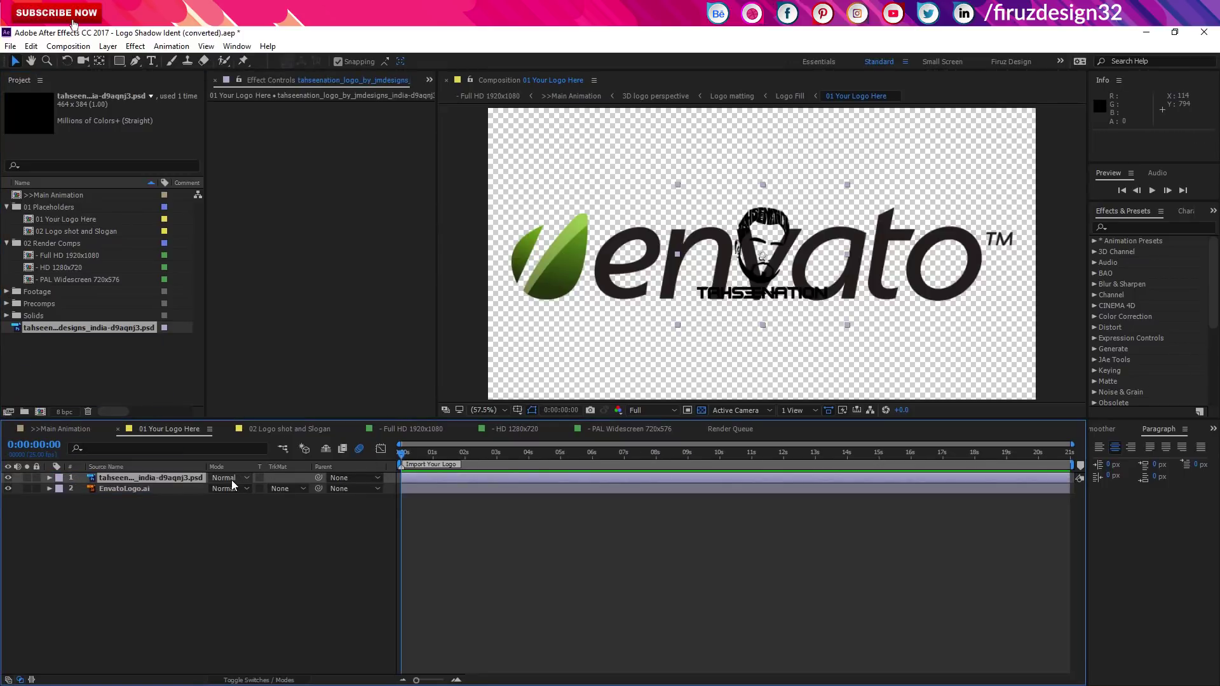
pyautogui.press('s')
pyautogui.moveTo(229, 495); pyautogui.dragTo(284, 483)
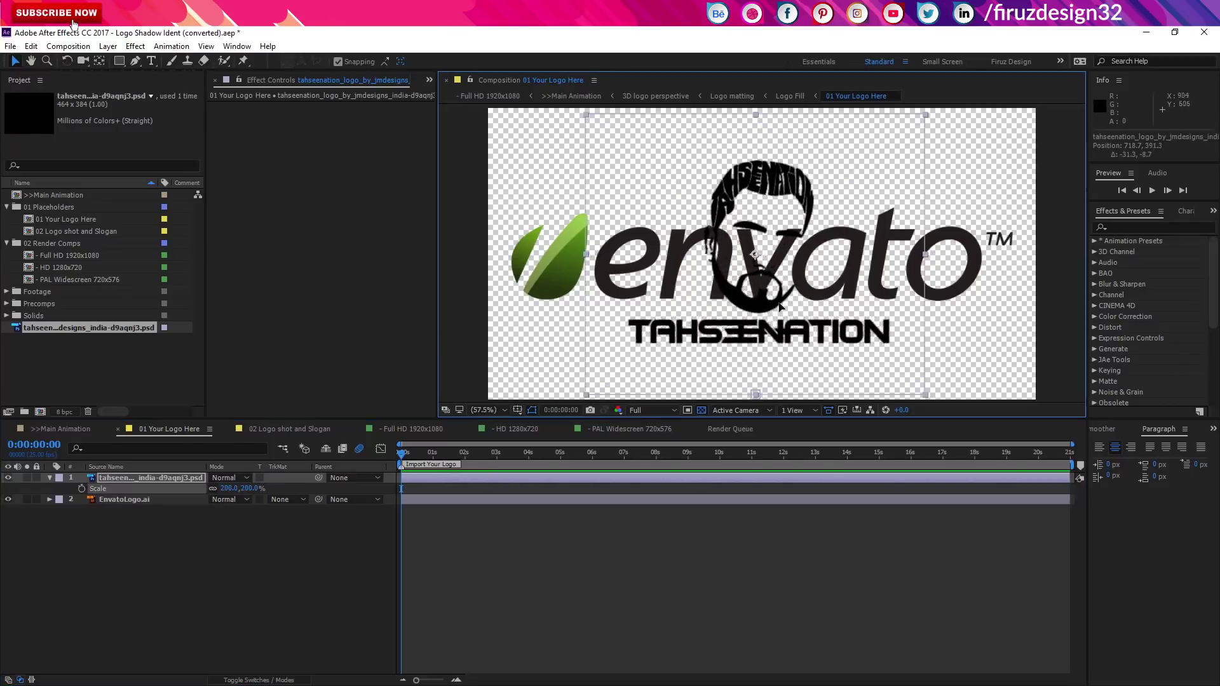
pyautogui.moveTo(841, 336)
pyautogui.mouseDown()
pyautogui.moveTo(745, 310)
pyautogui.moveTo(759, 319)
pyautogui.mouseUp()
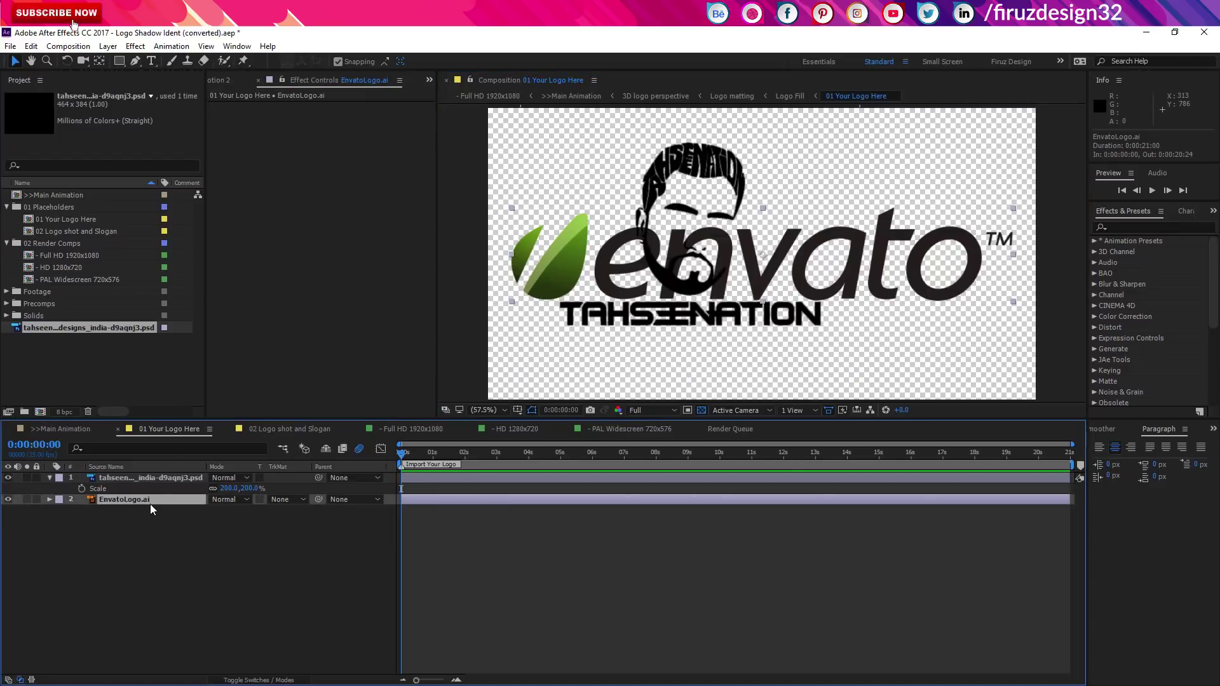
pyautogui.click(8, 500)
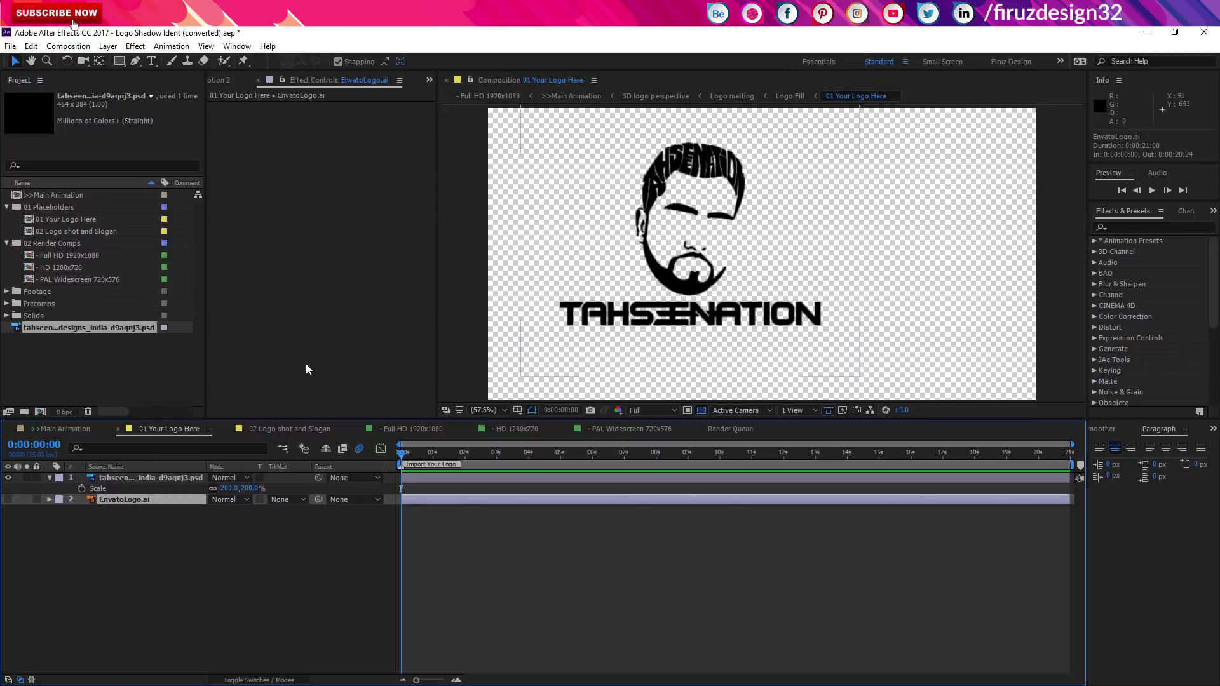
pyautogui.click(71, 429)
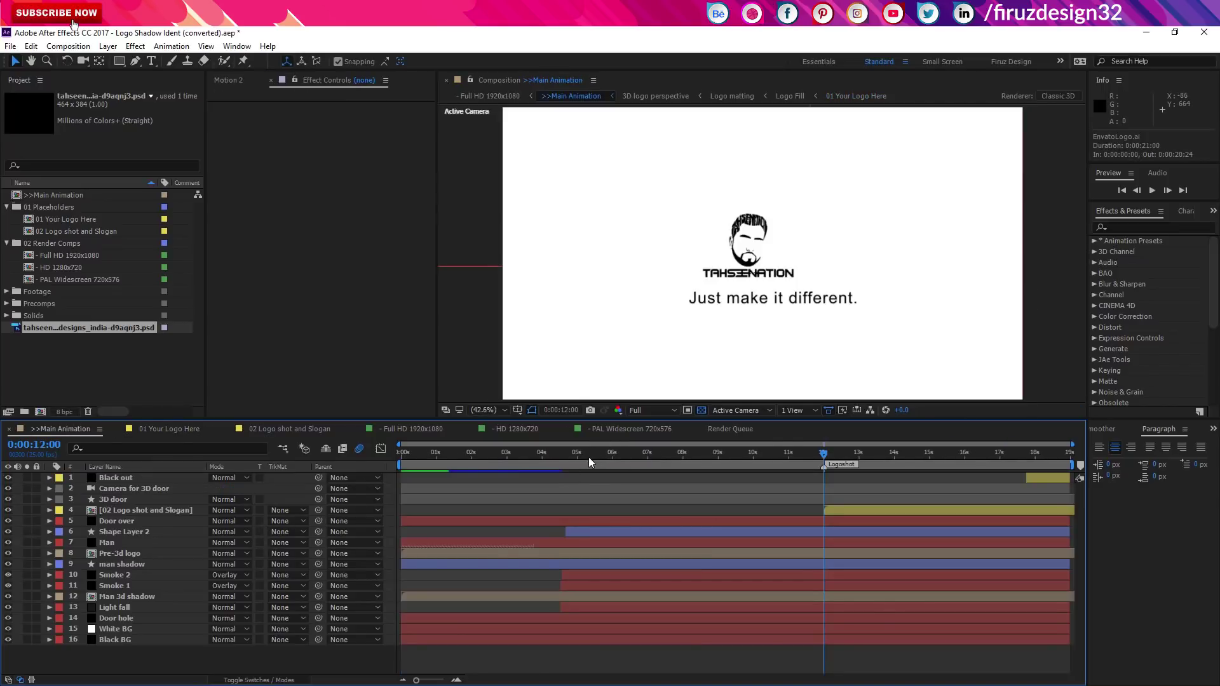
# Preview the logo scene at 0:00:05:24, then shrink the logo in 01 Your Logo Here to 172%.
pyautogui.click(612, 454)
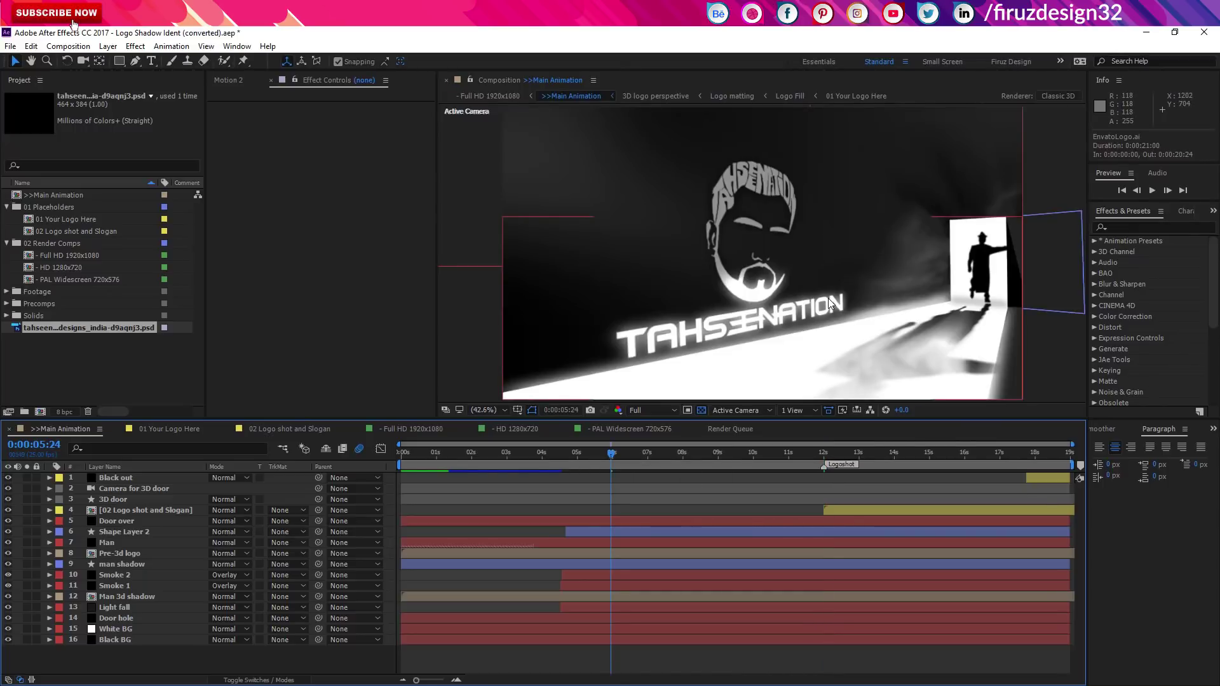
pyautogui.click(177, 429)
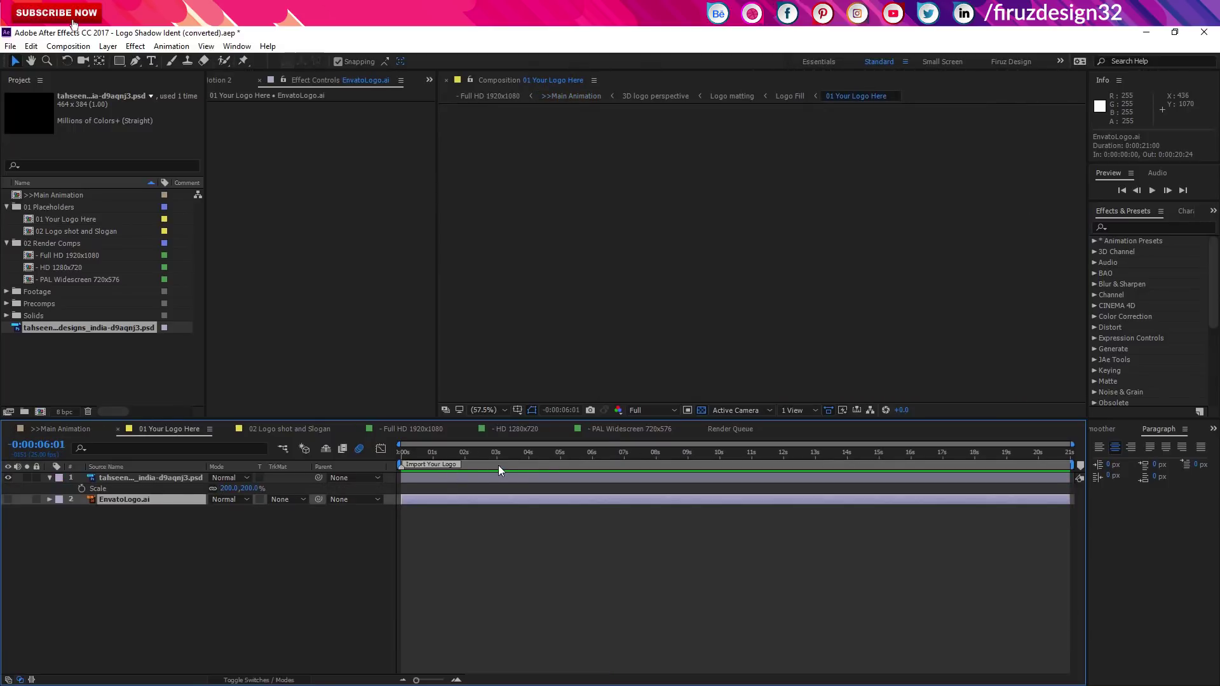
pyautogui.click(548, 460)
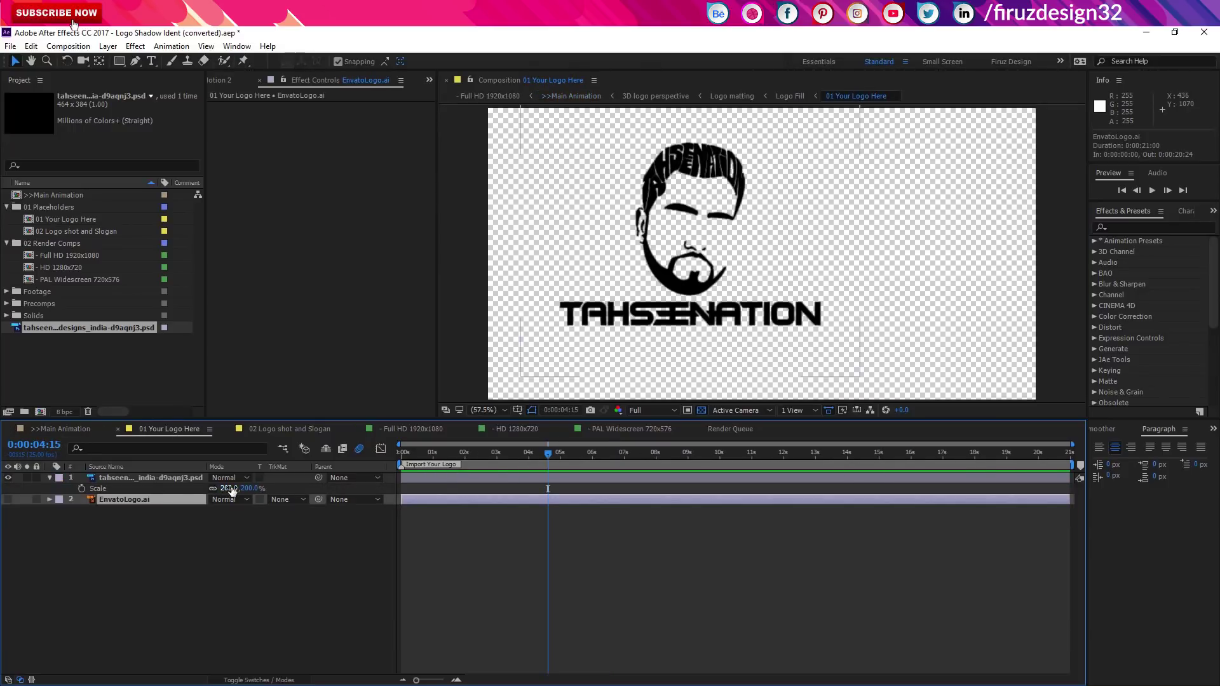
pyautogui.moveTo(232, 488); pyautogui.dragTo(213, 488)
pyautogui.moveTo(728, 296); pyautogui.dragTo(769, 297)
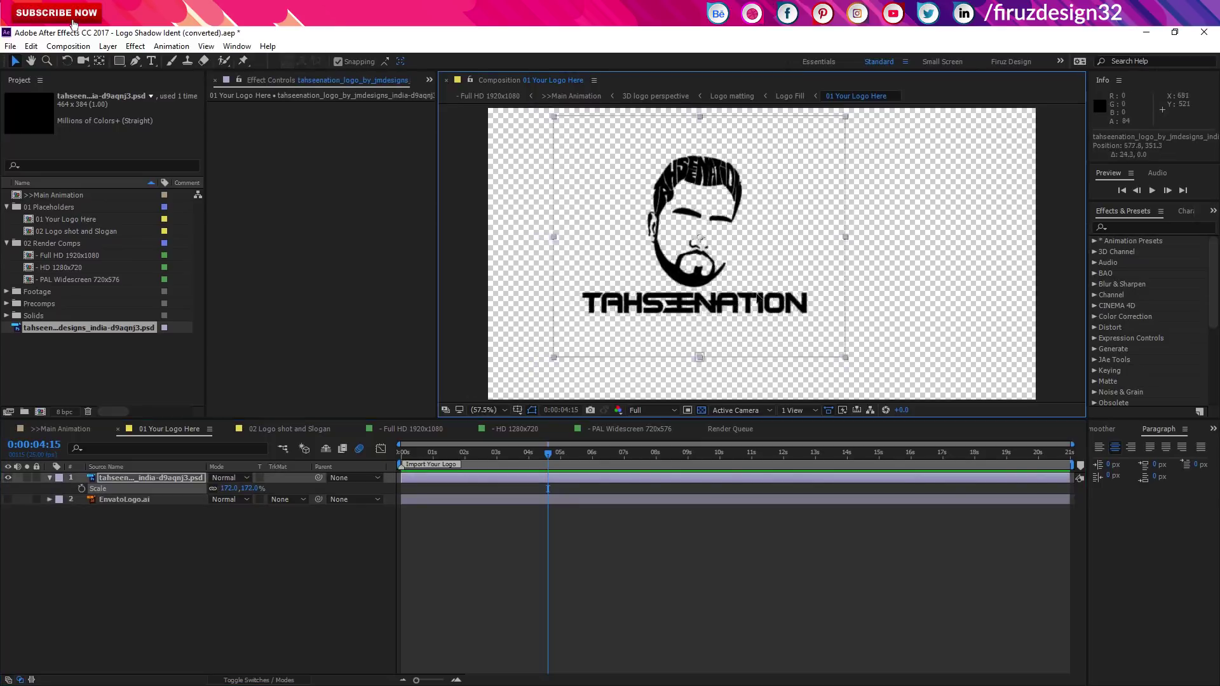
# In Main Animation, preview the Logoshot marker at 0:00:12:00, then open 02 Logo shot and Slogan.
pyautogui.click(64, 428)
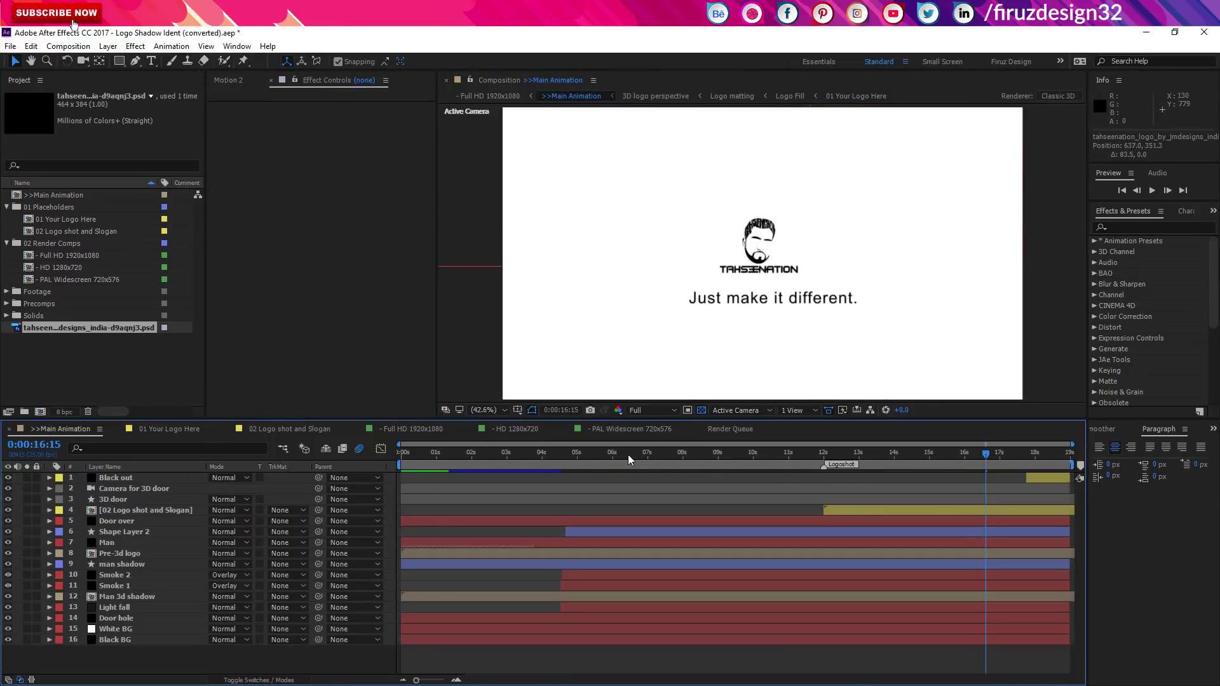
pyautogui.click(599, 456)
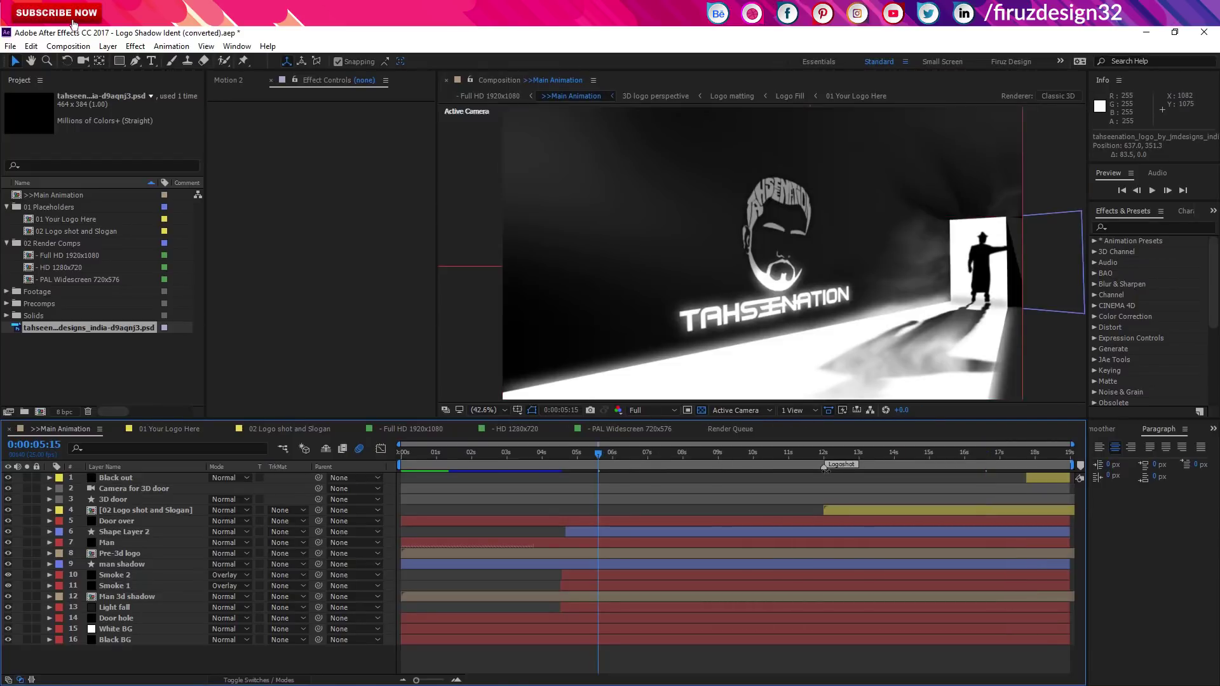
pyautogui.click(824, 463)
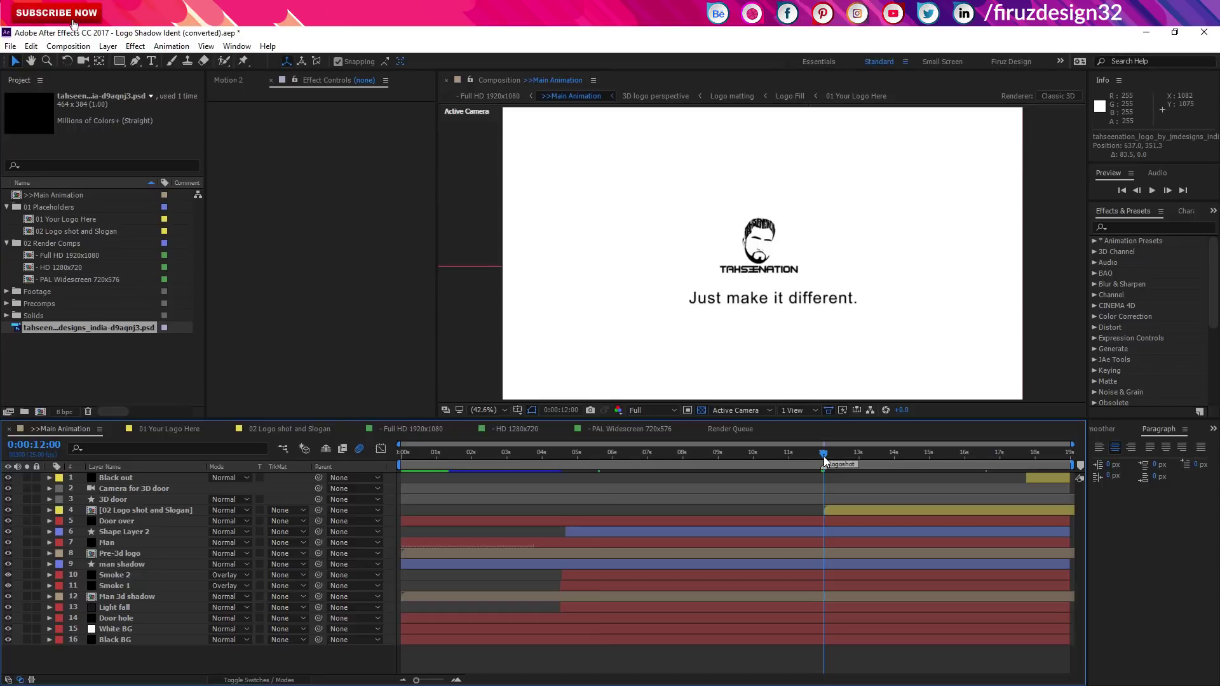
pyautogui.moveTo(824, 460); pyautogui.dragTo(830, 457)
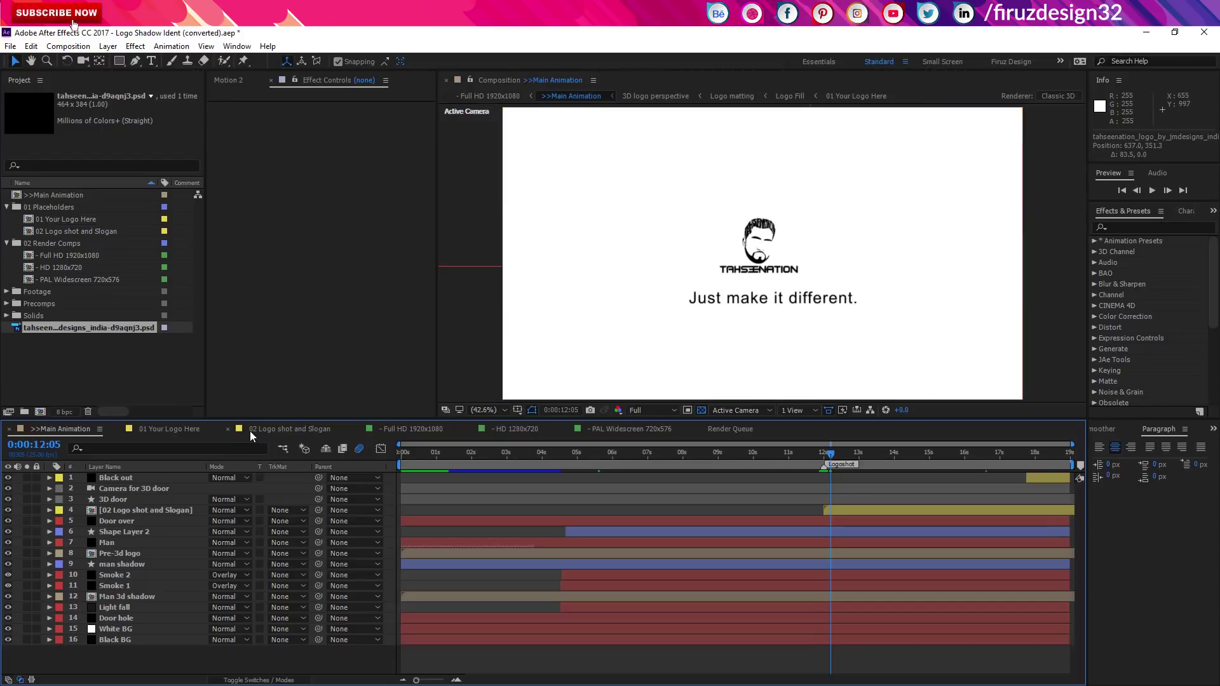
pyautogui.click(319, 429)
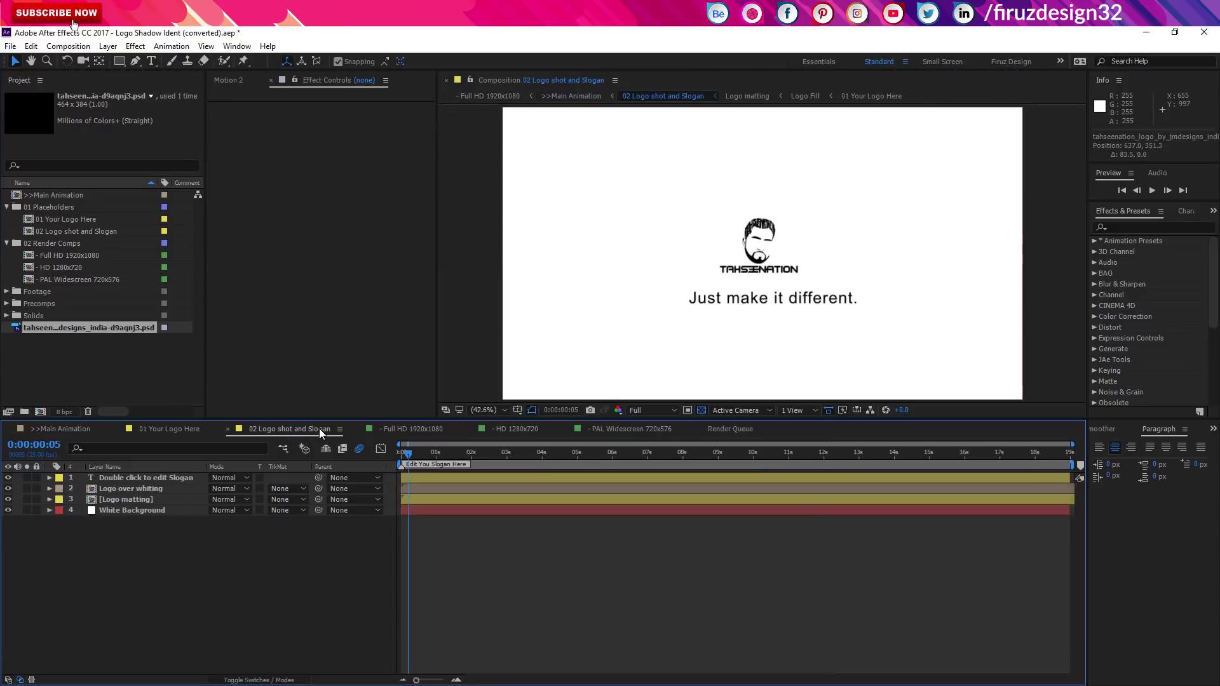
# Change the slogan text to 'firuz design' with the Character panel shown.
pyautogui.click(146, 477)
pyautogui.click(1186, 211)
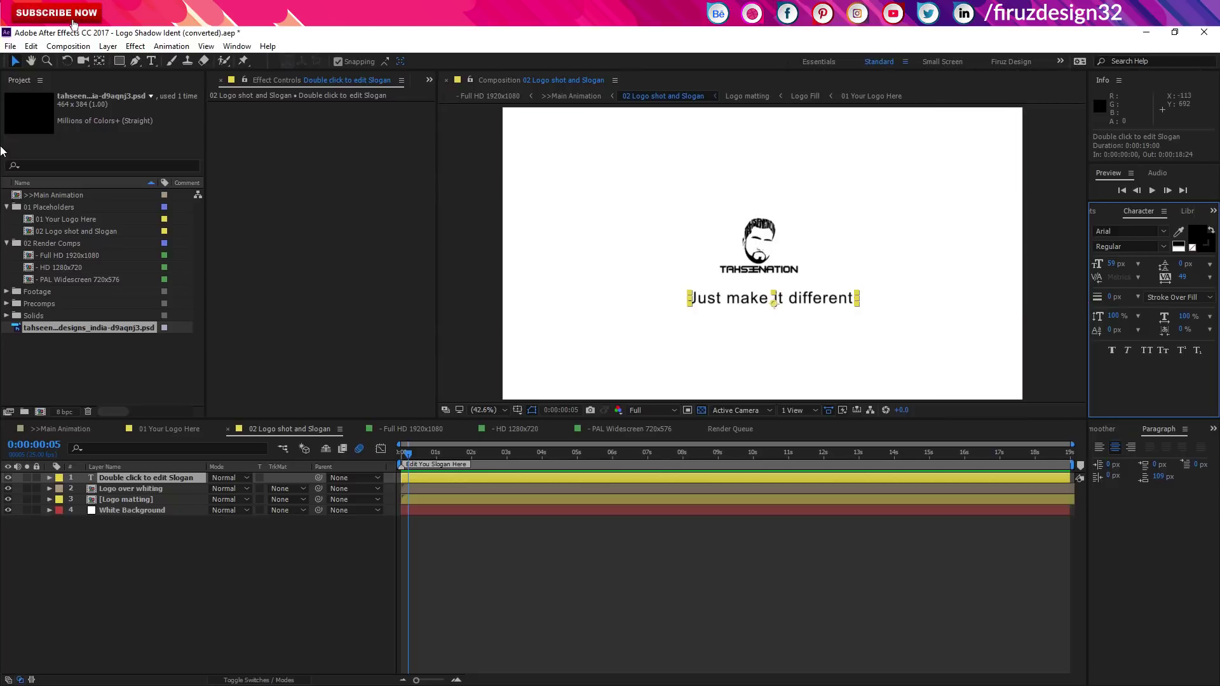
pyautogui.doubleClick(167, 476)
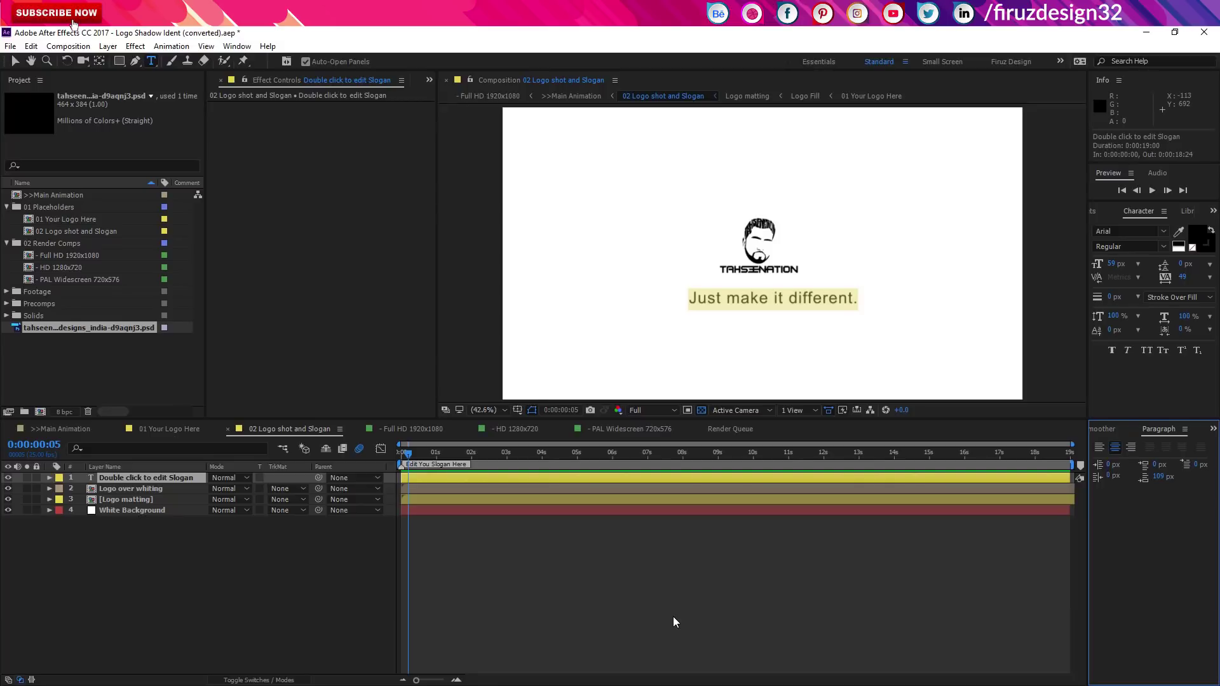
pyautogui.write('firuz')
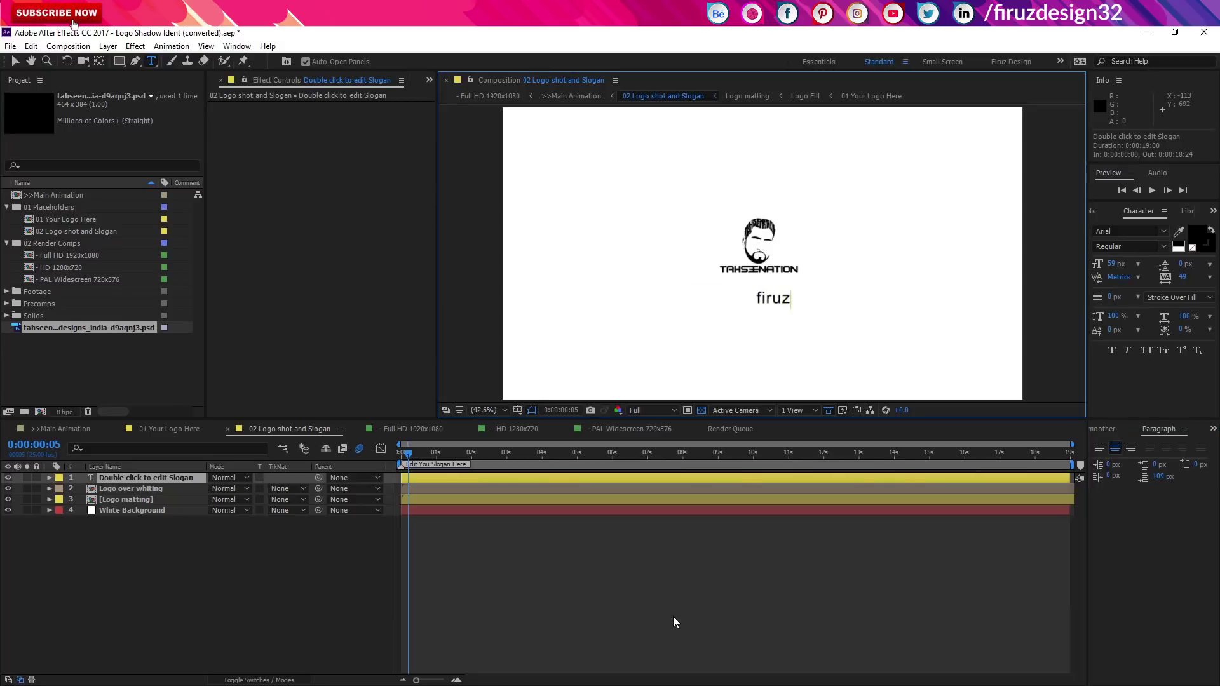
pyautogui.write(' desui')
pyautogui.press('BackSpace')
pyautogui.press('BackSpace')
pyautogui.write('ign')
pyautogui.press('Return')
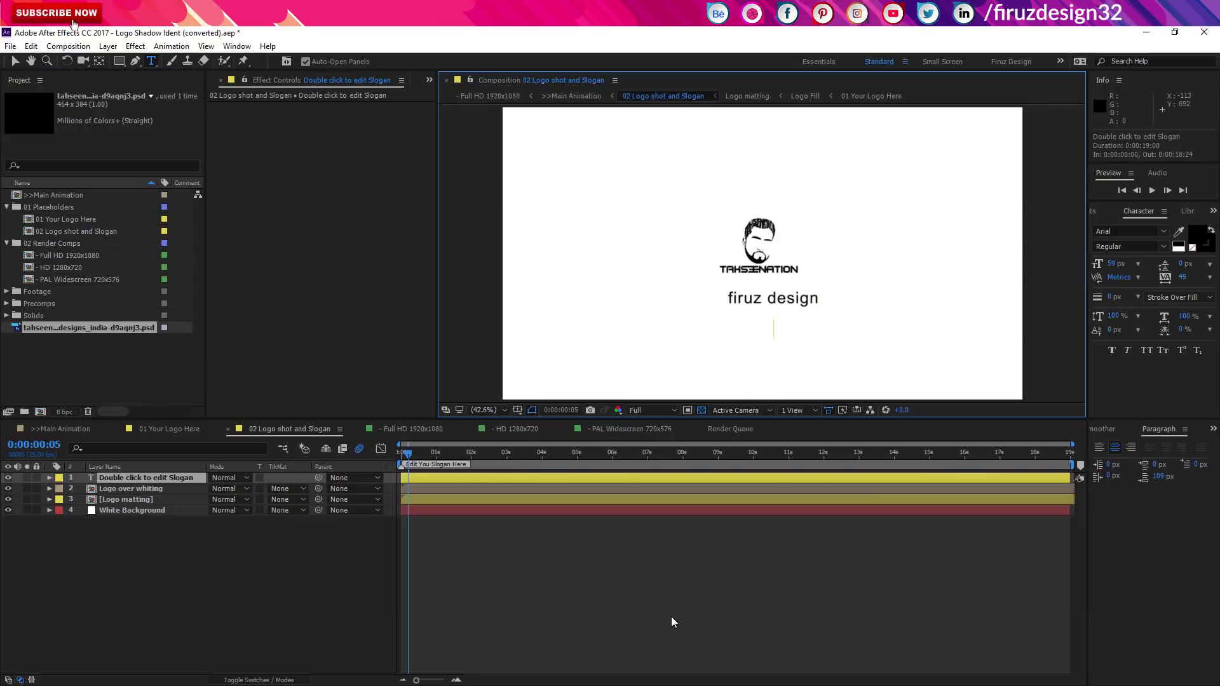
pyautogui.click(714, 586)
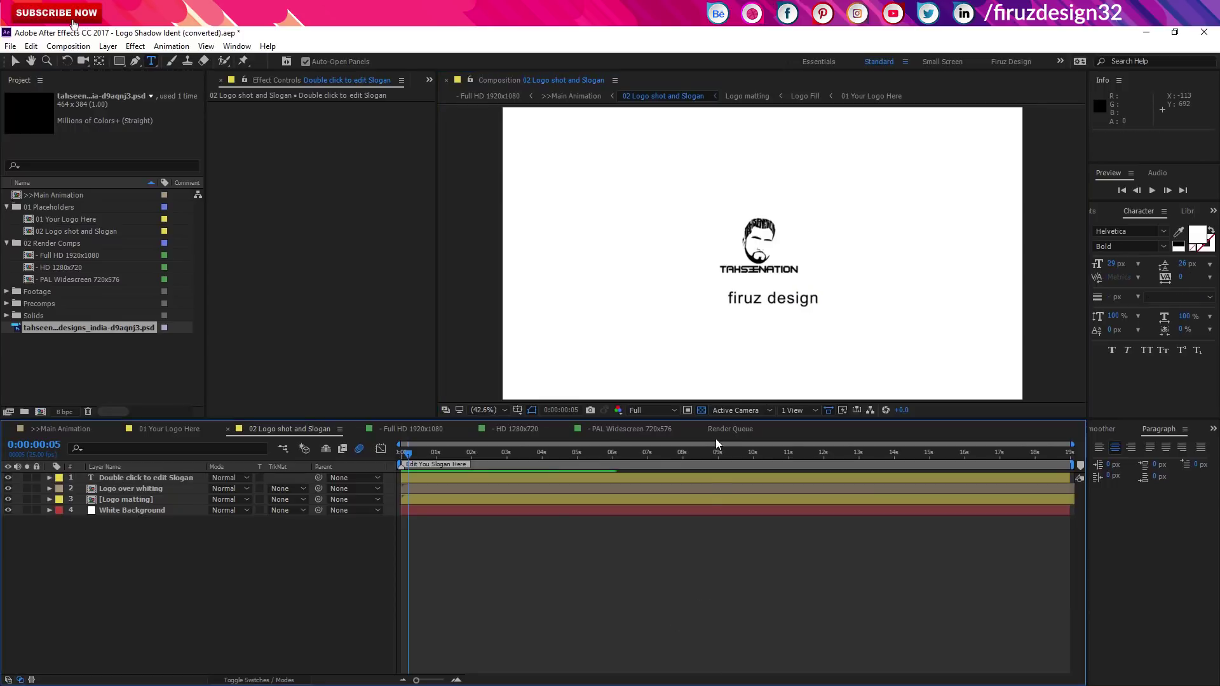
pyautogui.click(710, 479)
# Move the firuz design slogan left so it is centred under the logo.
pyautogui.press('v')
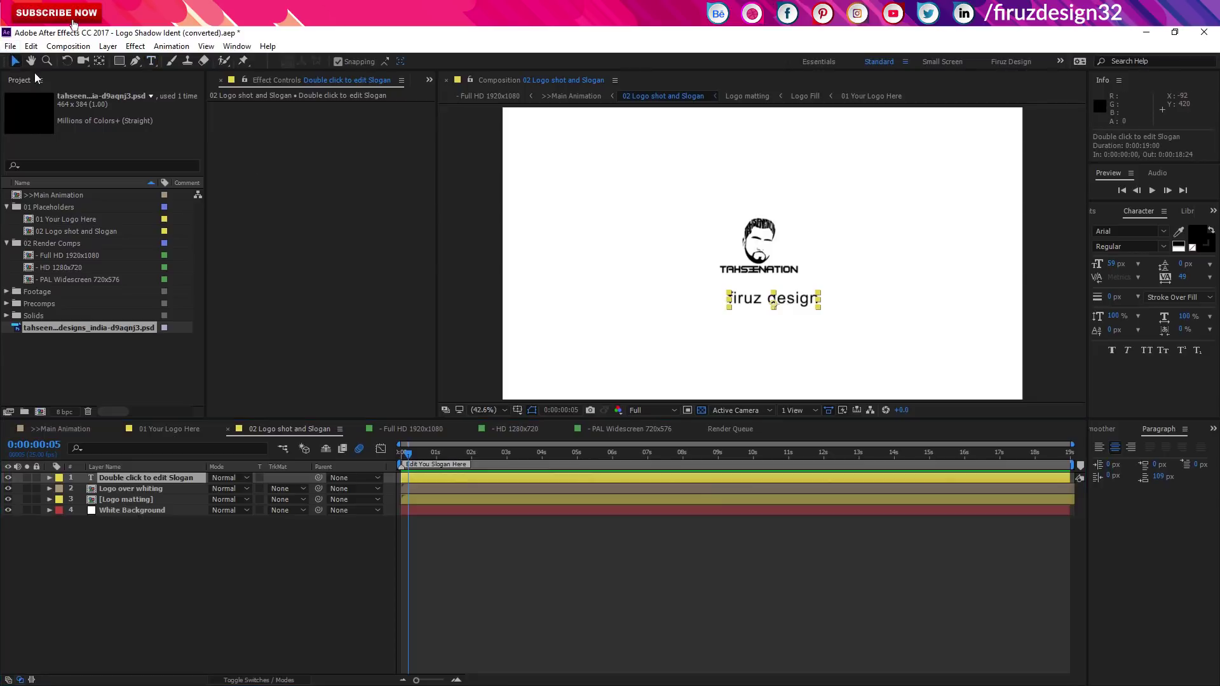
pyautogui.moveTo(800, 303); pyautogui.dragTo(783, 299)
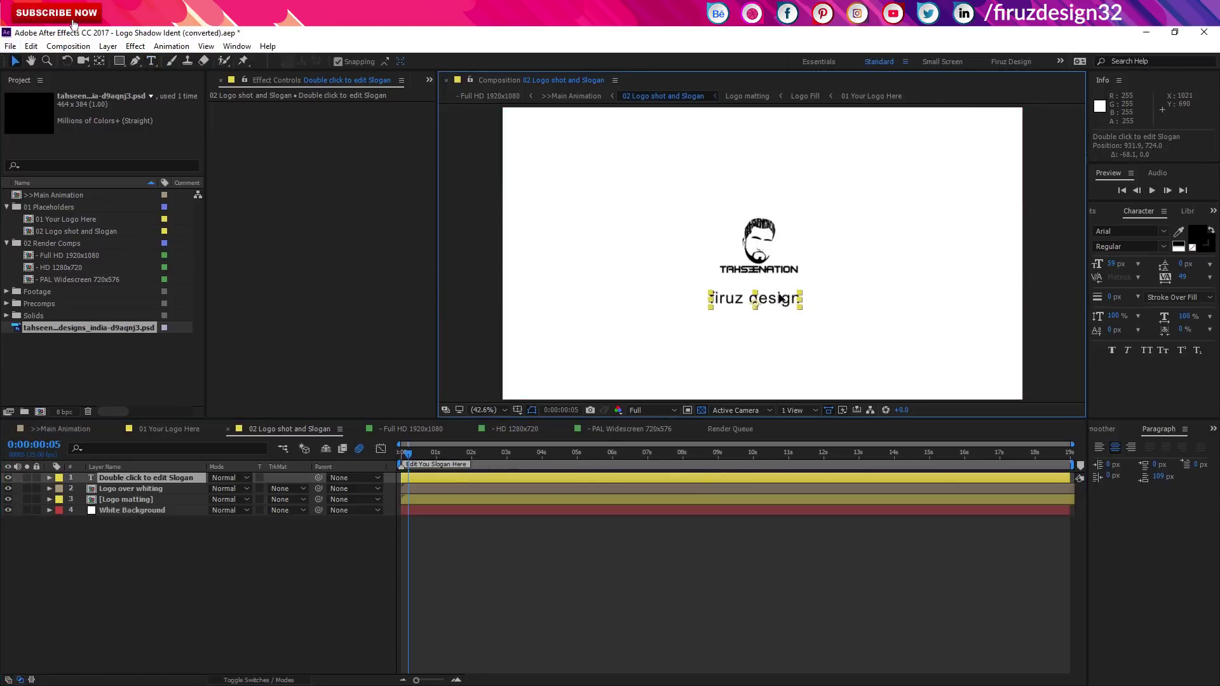
pyautogui.click(718, 607)
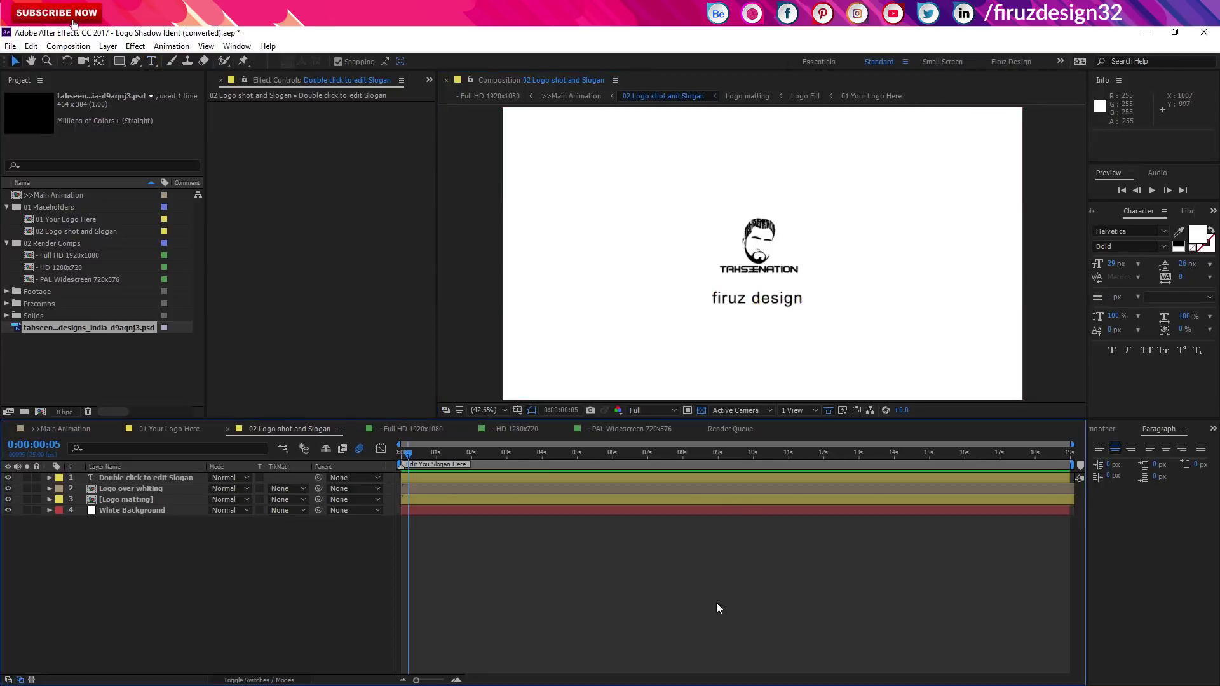
# Hide the slogan layer (then undo it), and scale the Logo matting layer to 114%.
pyautogui.click(8, 478)
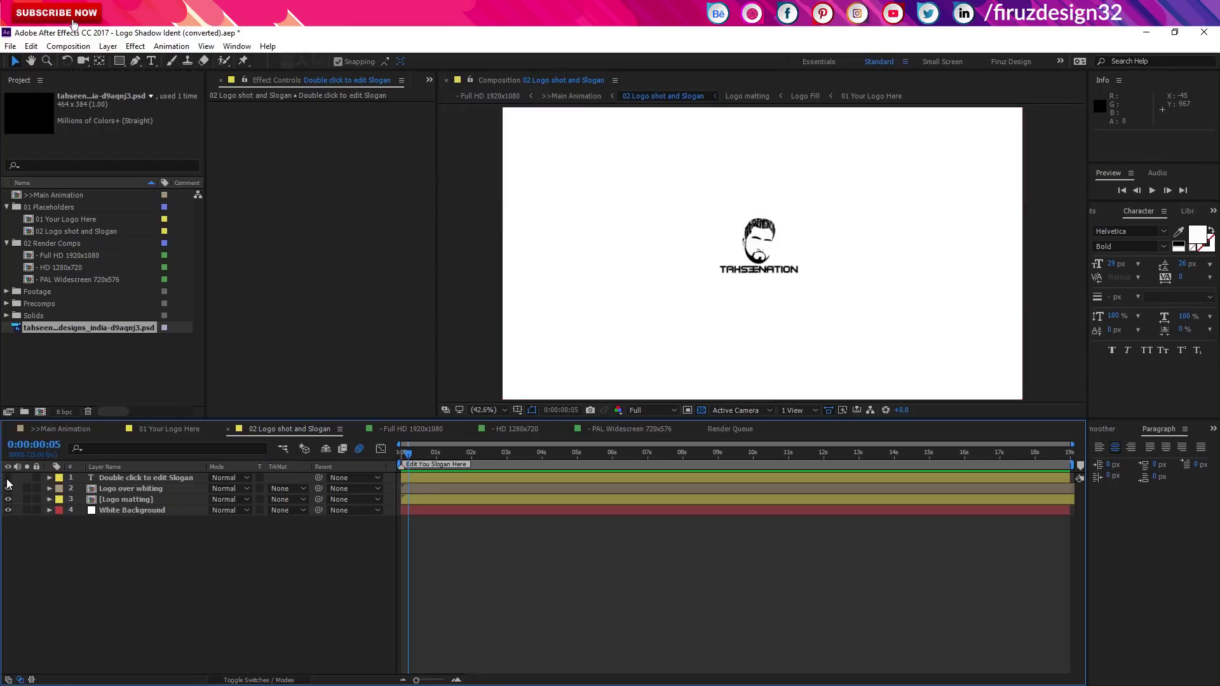
pyautogui.hotkey('ctrl', 'z')
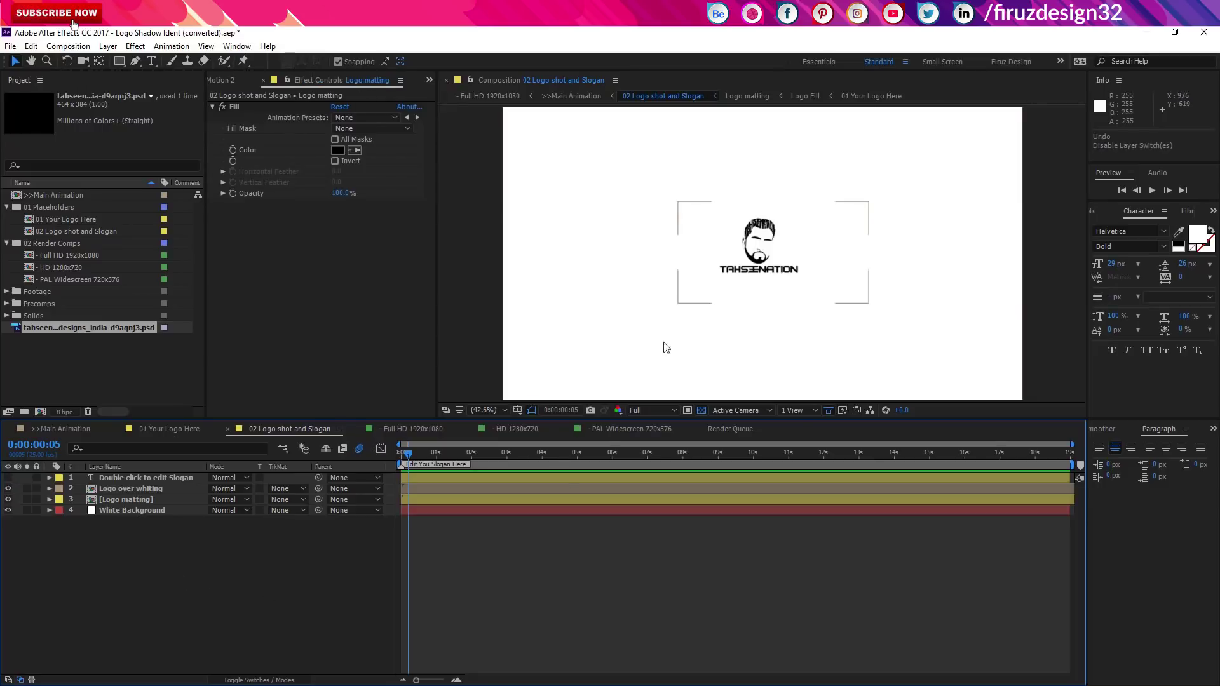
pyautogui.click(145, 500)
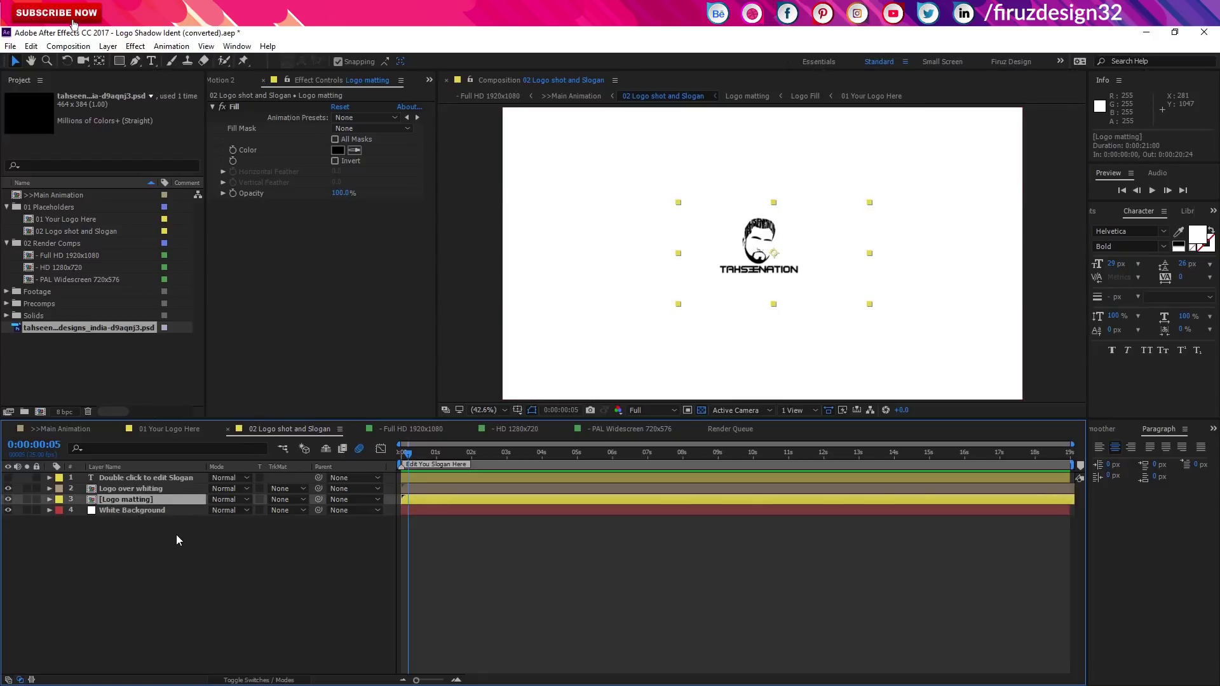
pyautogui.press('s')
pyautogui.moveTo(228, 510); pyautogui.dragTo(273, 509)
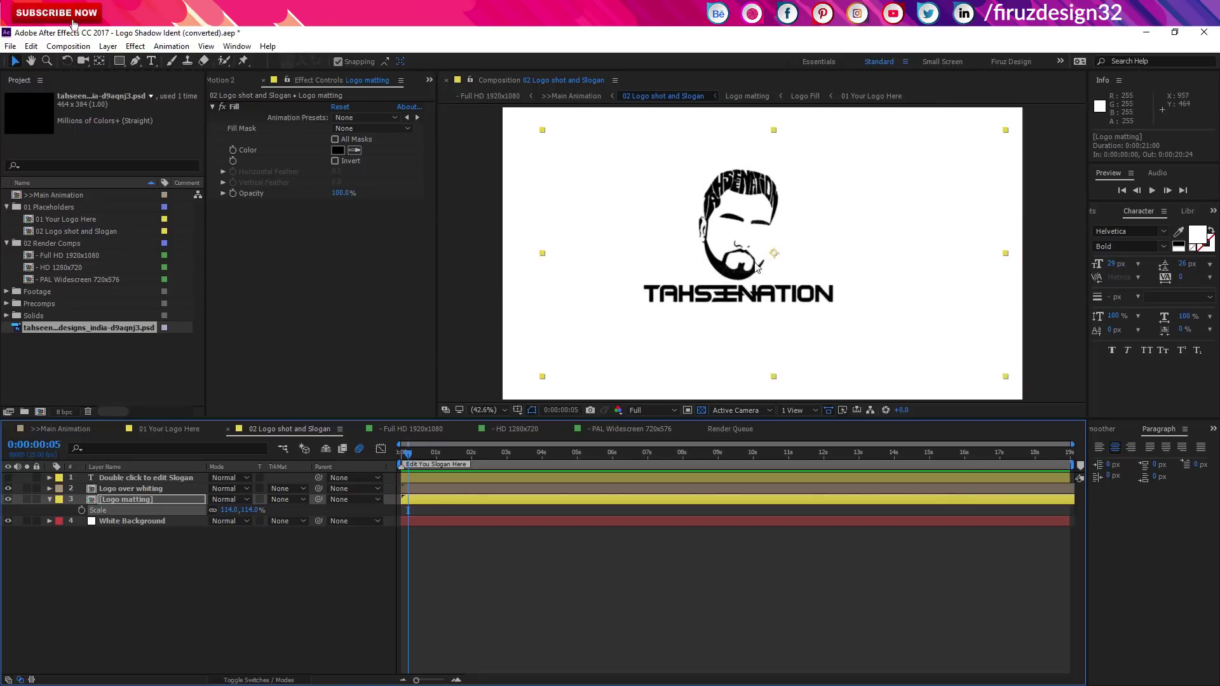
# Recentre the logo using the title/action safe guides, nudge it down, and return to Main Animation.
pyautogui.moveTo(756, 267); pyautogui.dragTo(780, 267)
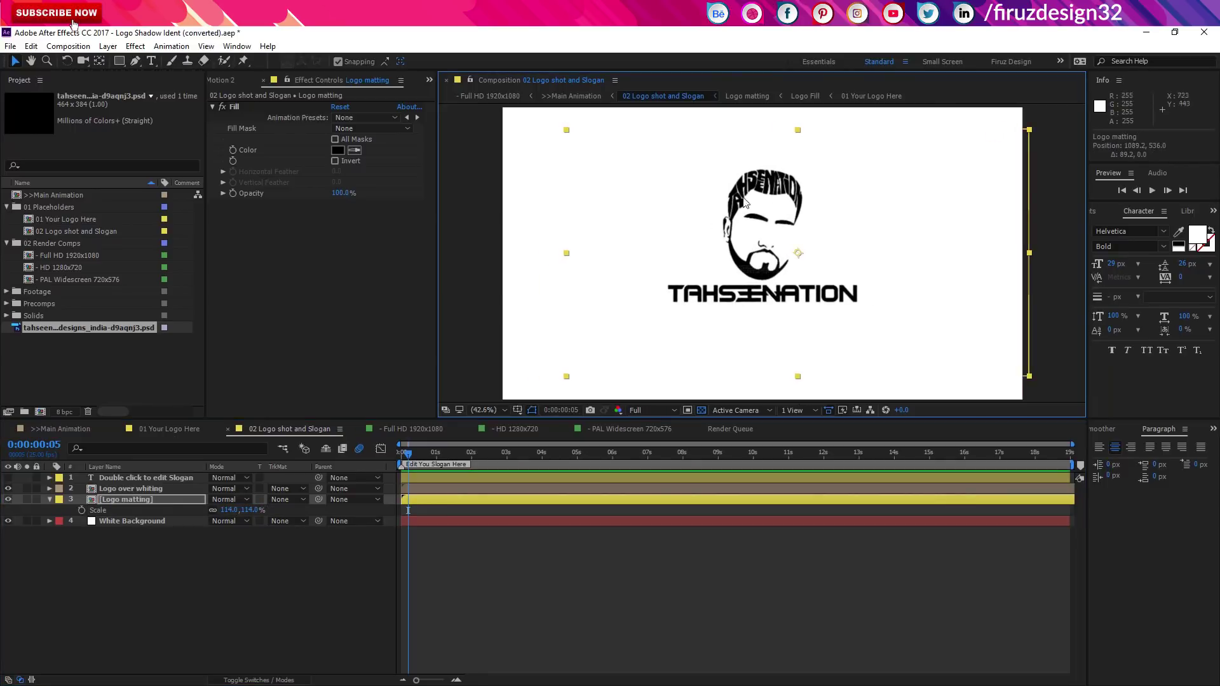
pyautogui.click(517, 409)
pyautogui.moveTo(786, 315); pyautogui.dragTo(786, 314)
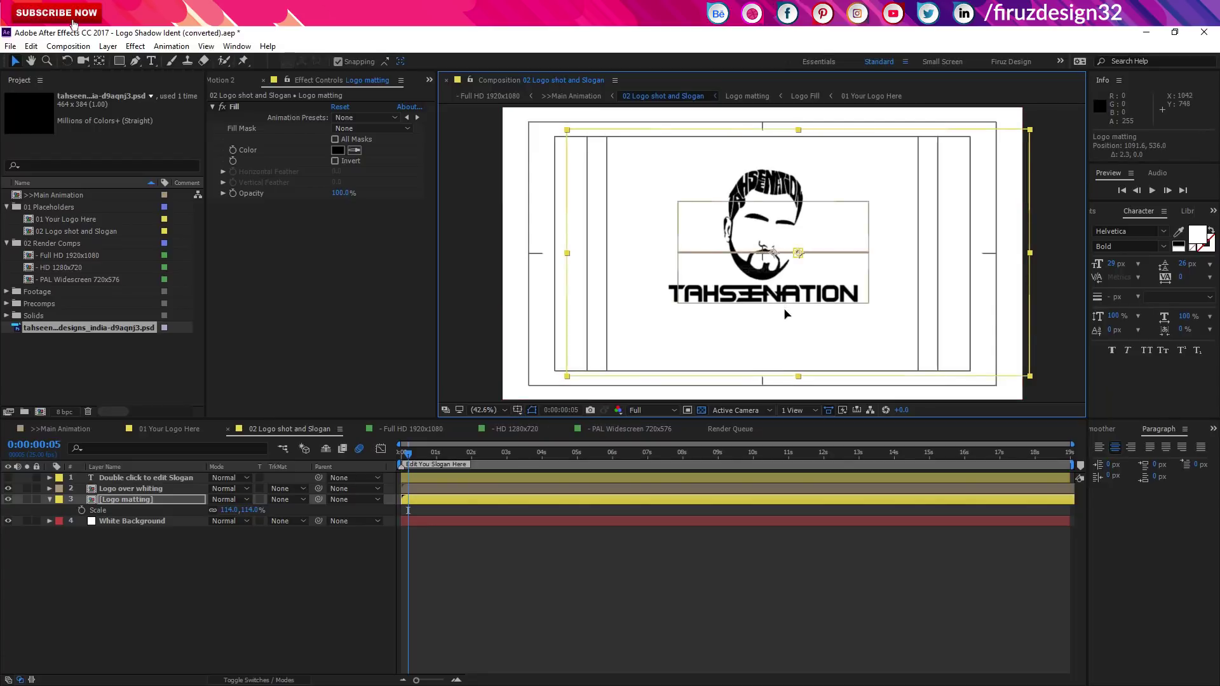
pyautogui.click(540, 498)
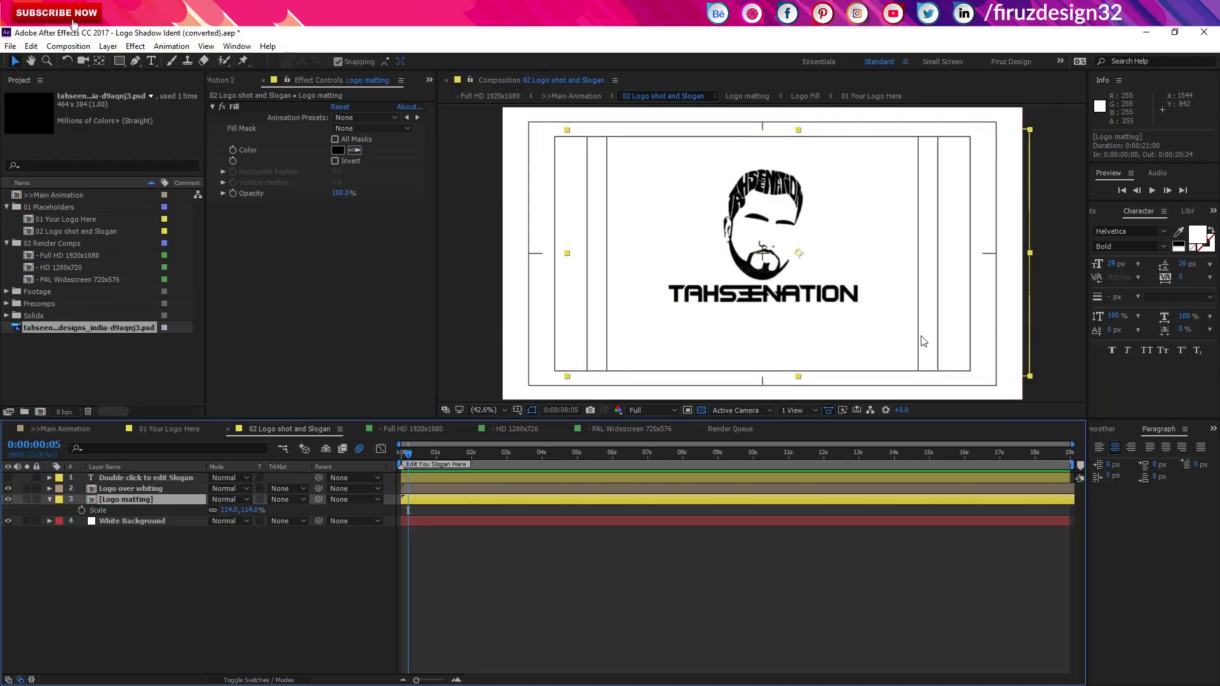
pyautogui.hotkey('shift', 'Down')
pyautogui.hotkey('shift', 'Down')
pyautogui.hotkey('shift', 'Down')
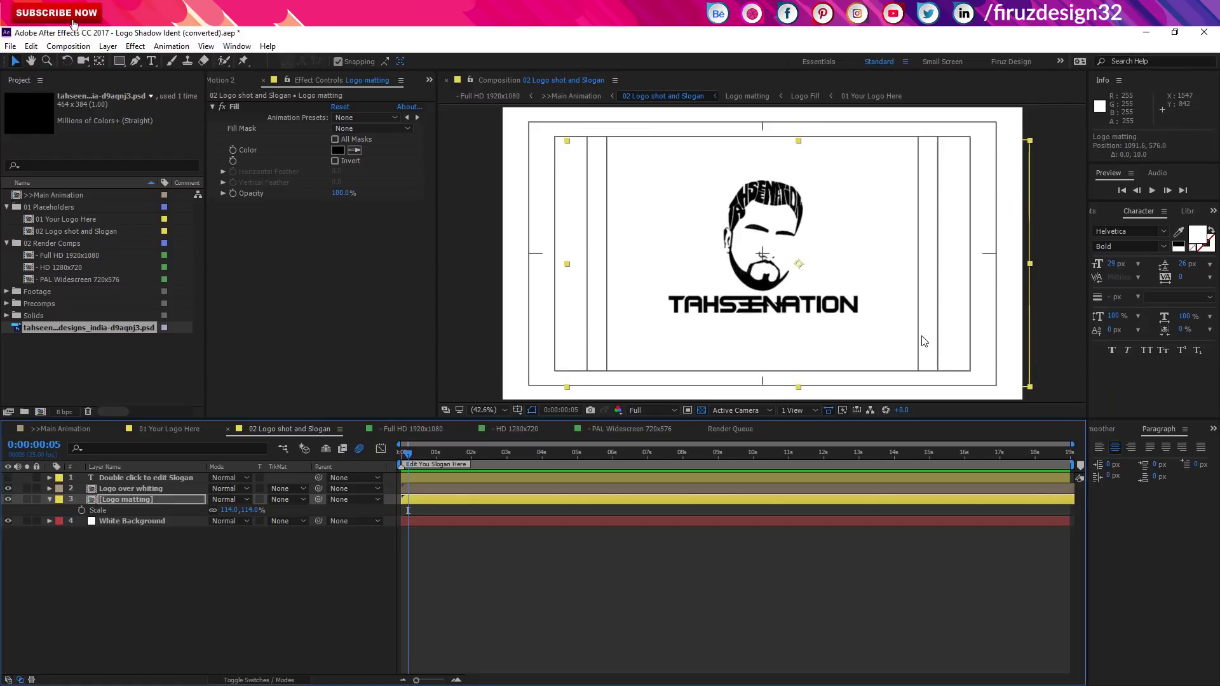
pyautogui.hotkey('shift', 'Down')
pyautogui.hotkey('shift', 'Down')
pyautogui.press('Up')
pyautogui.press('Up')
pyautogui.press('Up')
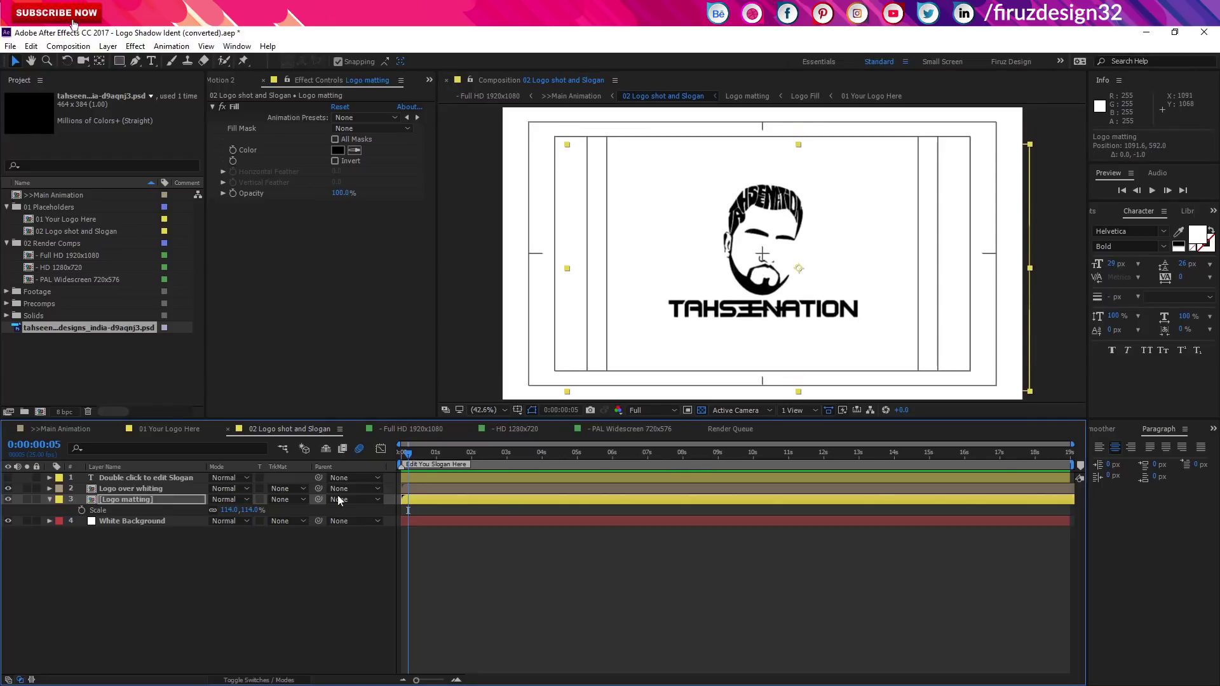
pyautogui.click(56, 429)
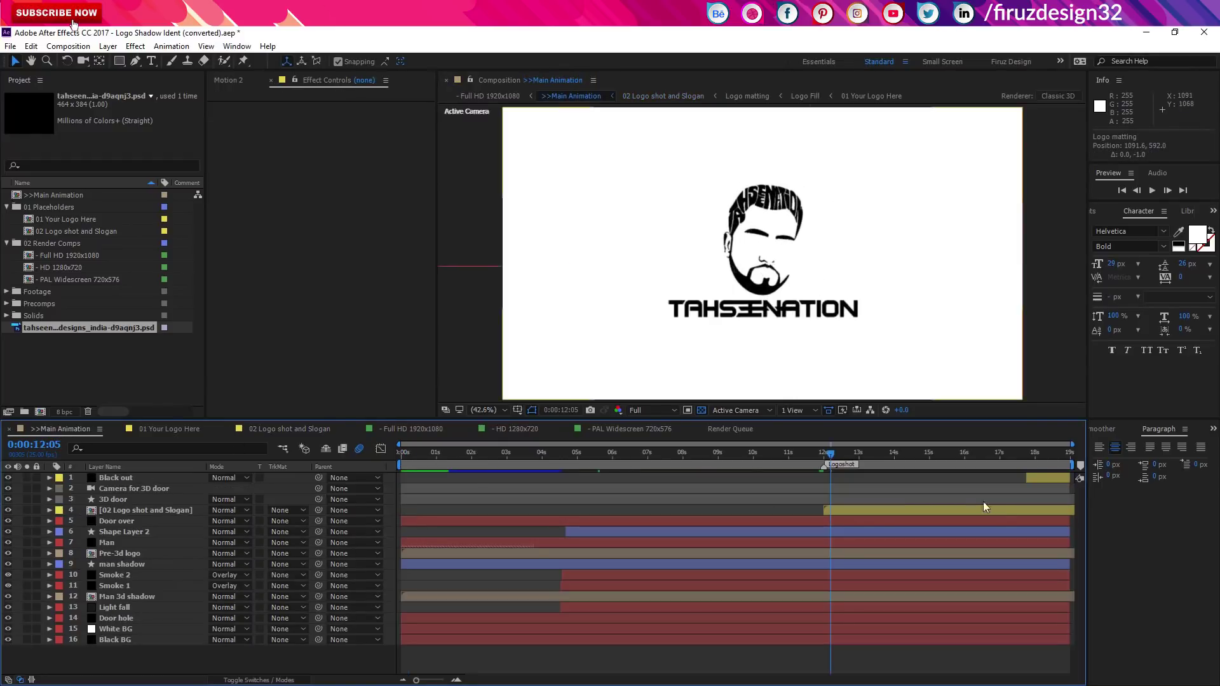
# Drag Make it different.wav from the Footage folder into Main Animation as layer 17.
pyautogui.click(614, 453)
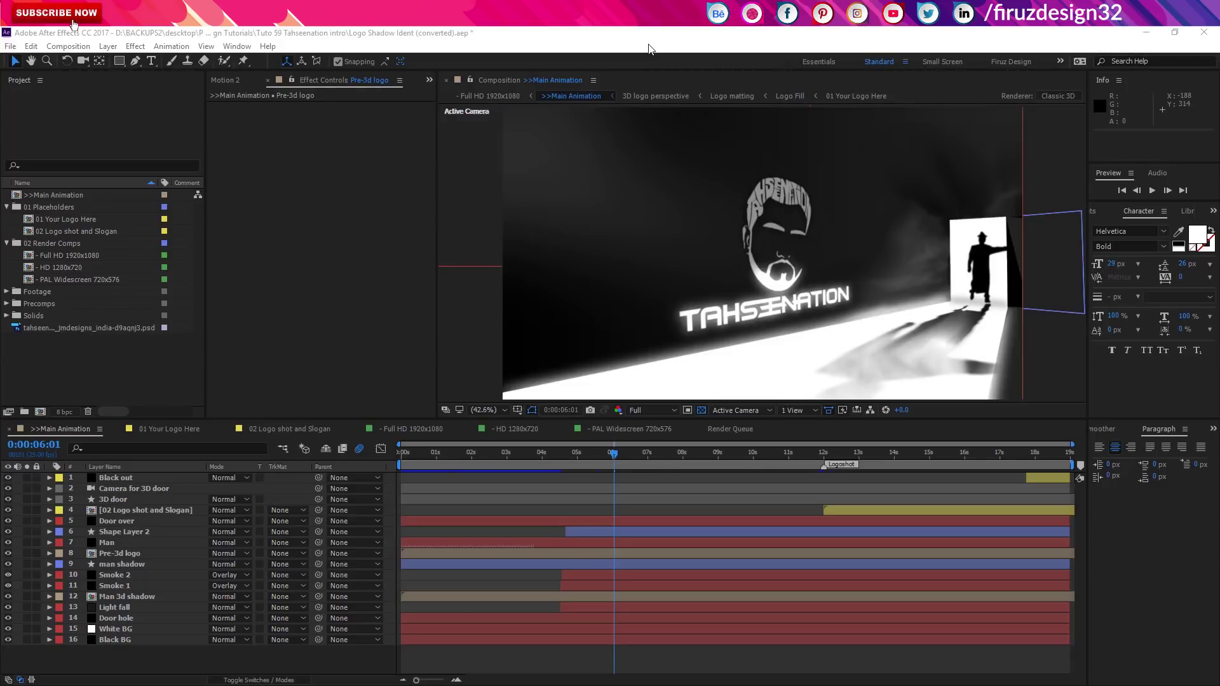
pyautogui.click(8, 289)
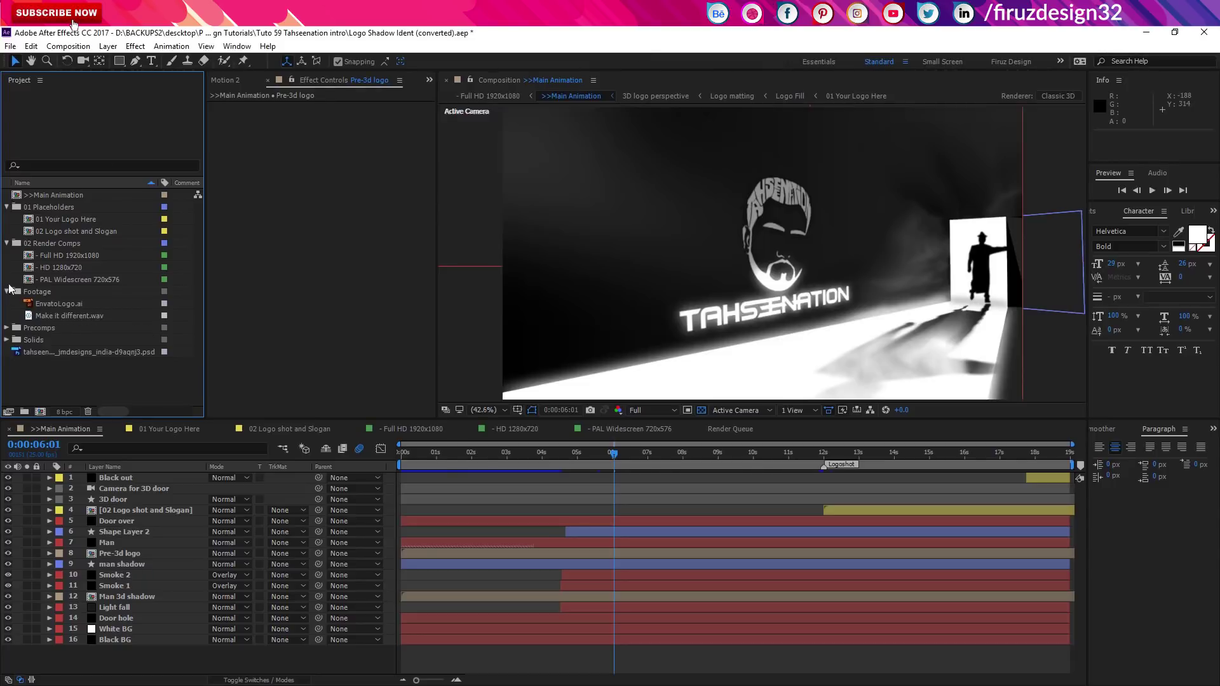
pyautogui.click(68, 319)
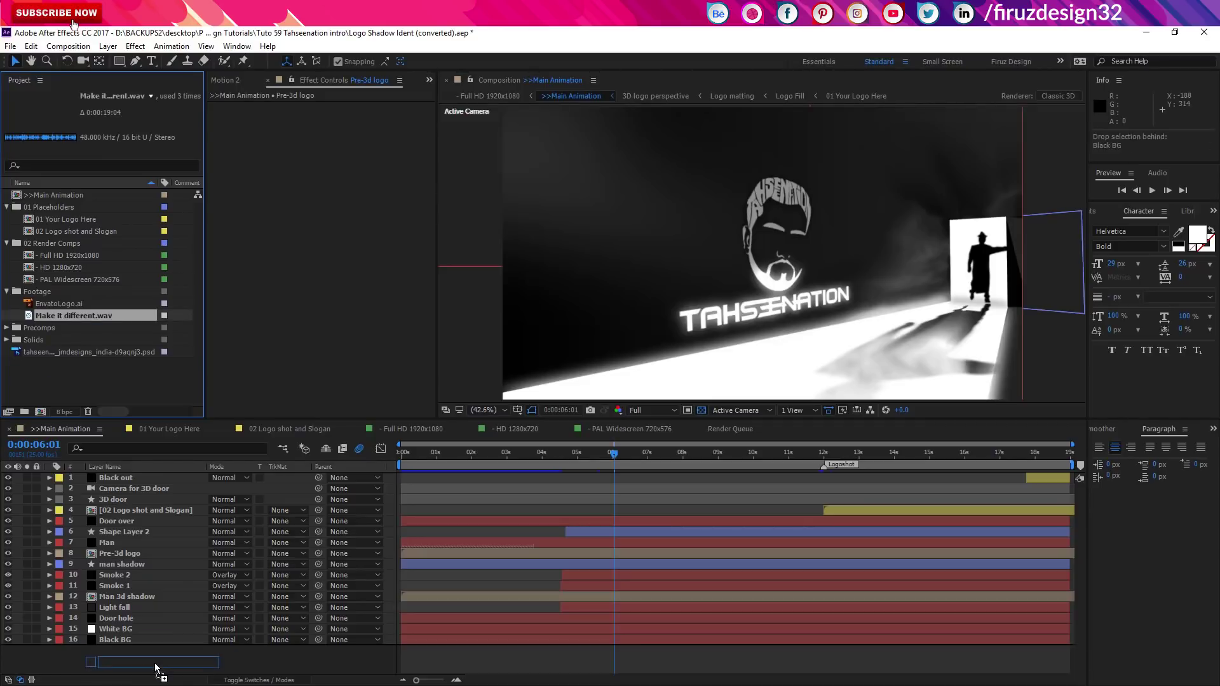
pyautogui.moveTo(94, 319); pyautogui.dragTo(159, 669)
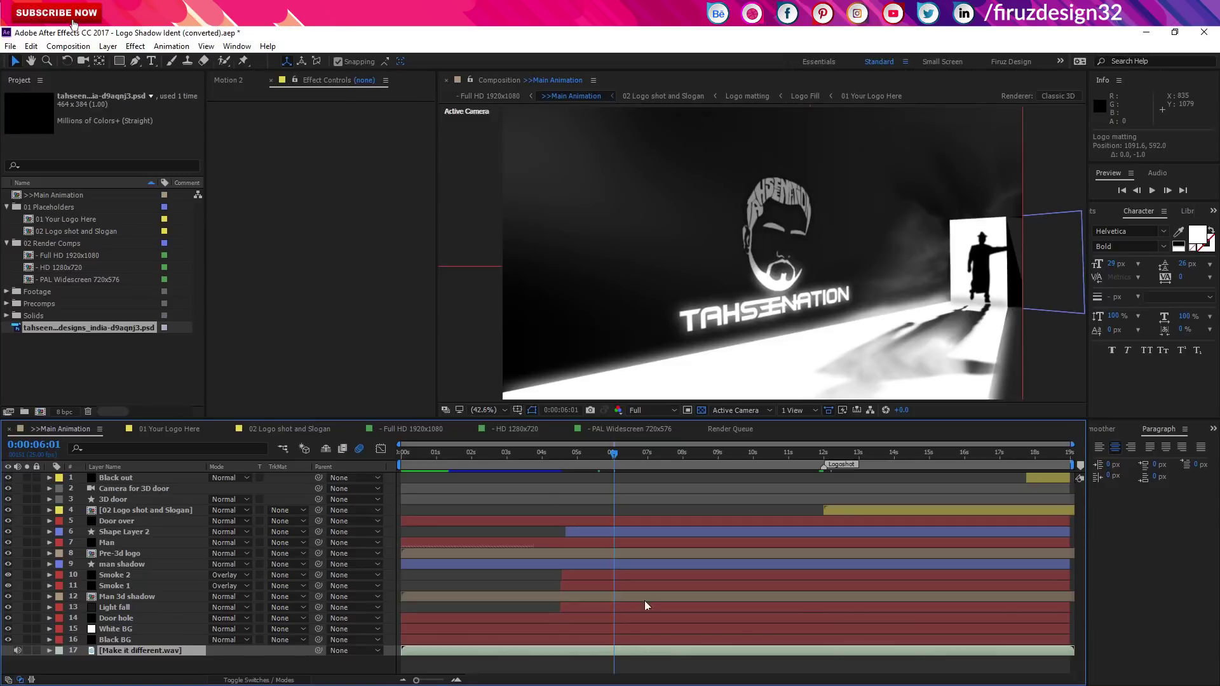
pyautogui.click(68, 47)
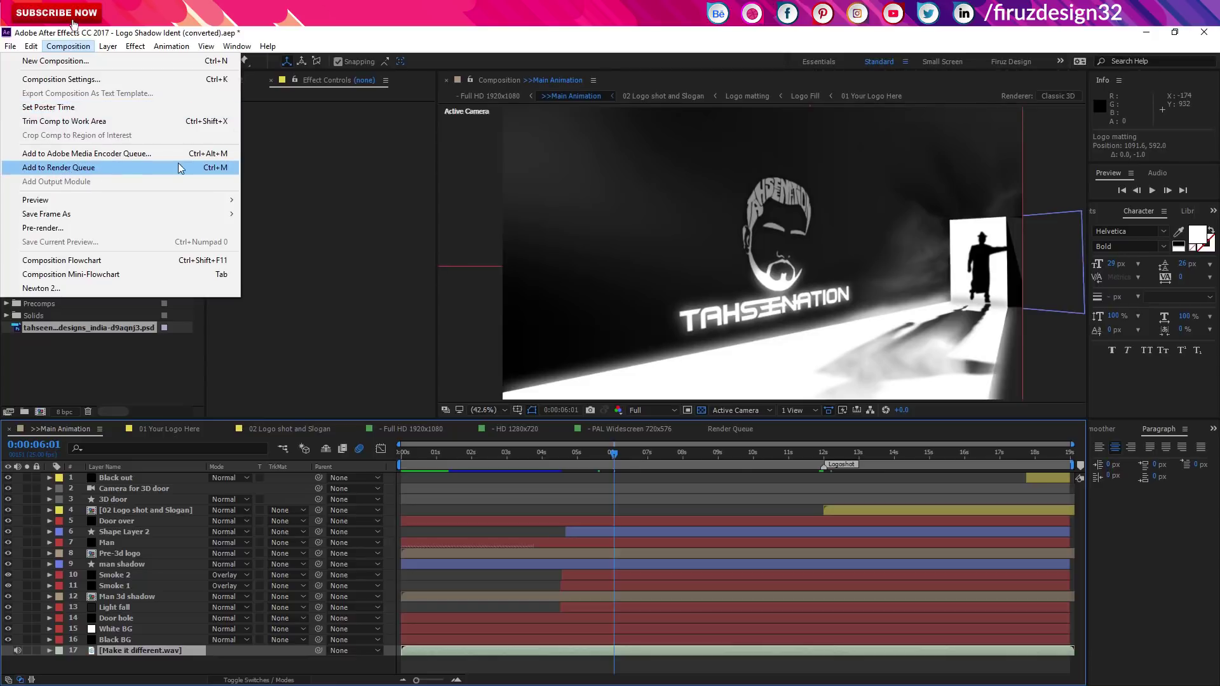
# Add Main Animation to the Render Queue with a QuickTime output module.
pyautogui.click(215, 169)
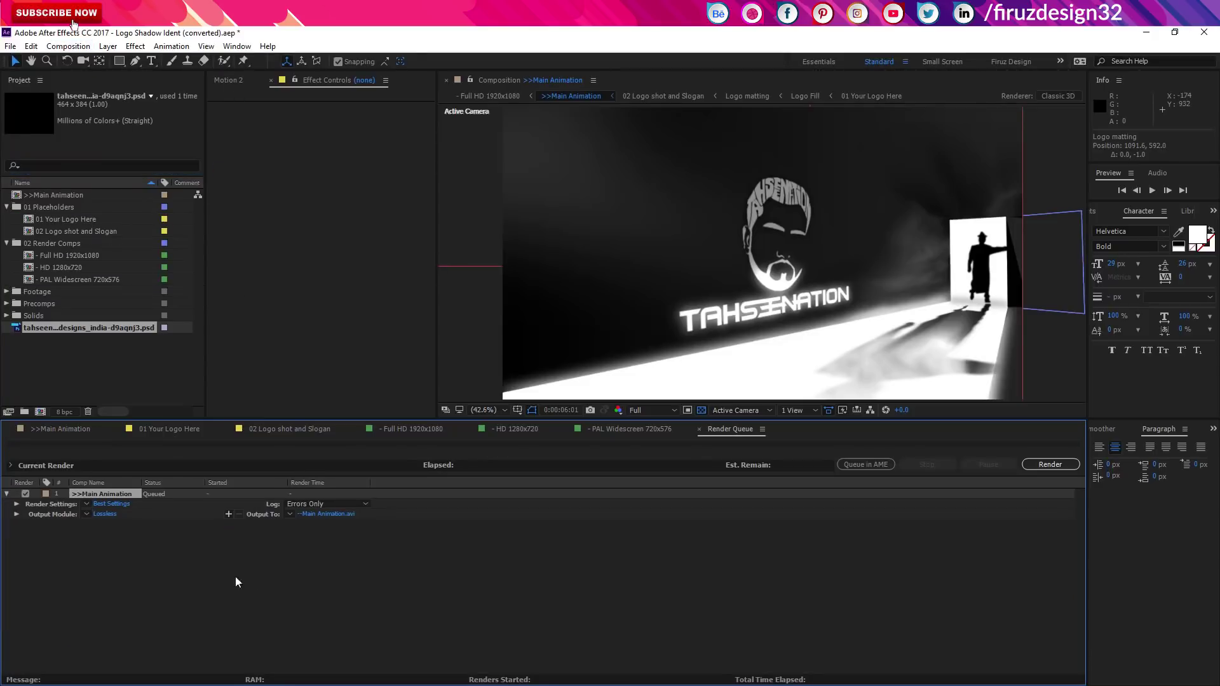
pyautogui.click(100, 514)
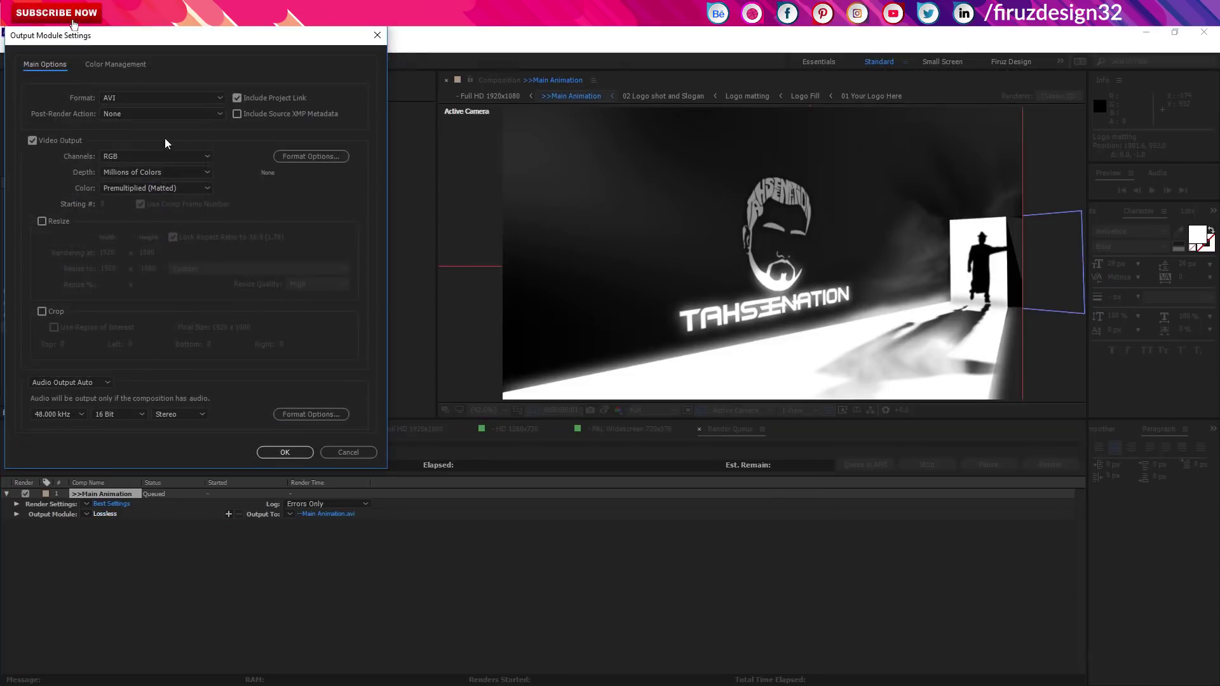
pyautogui.click(158, 99)
pyautogui.click(178, 238)
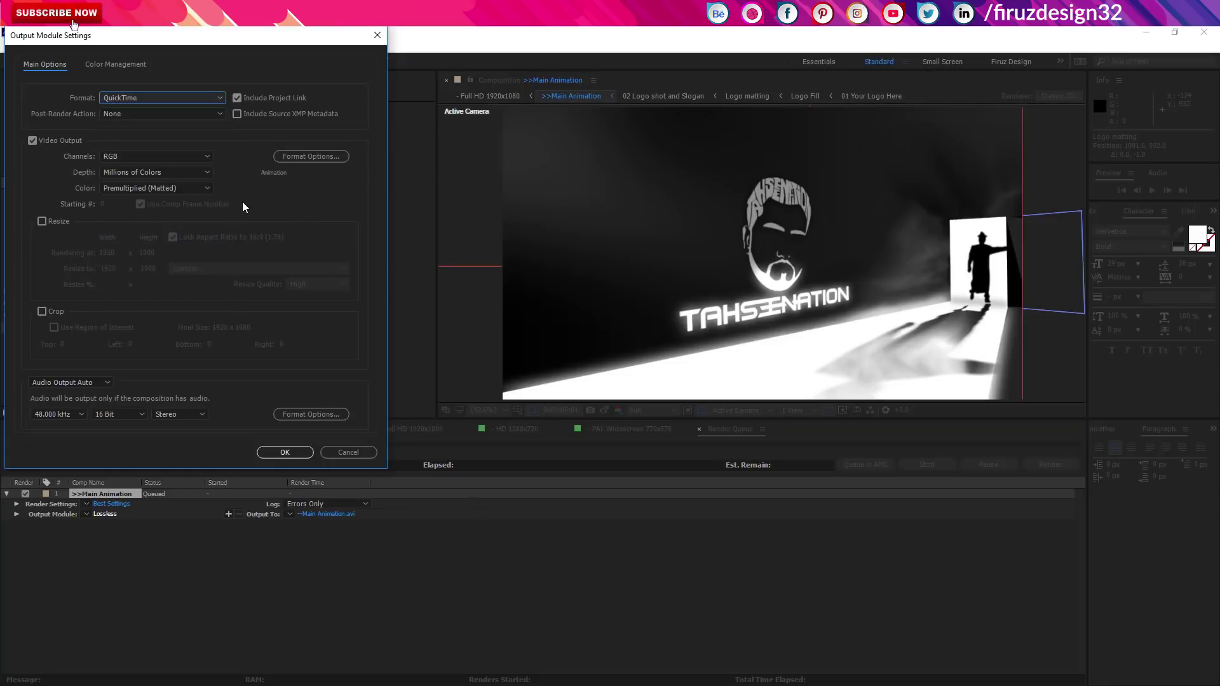
pyautogui.click(295, 455)
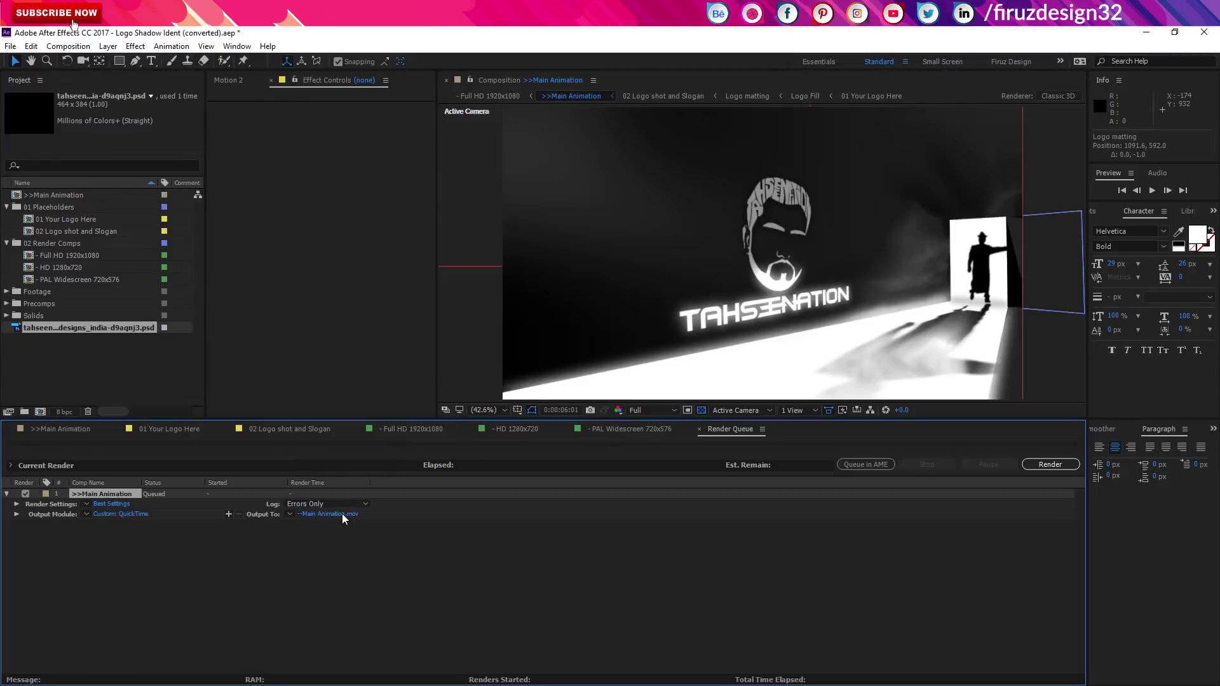
# Set the output file to Main Animation.mov on the Desktop.
pyautogui.click(342, 513)
pyautogui.scroll(2, 59, 145)
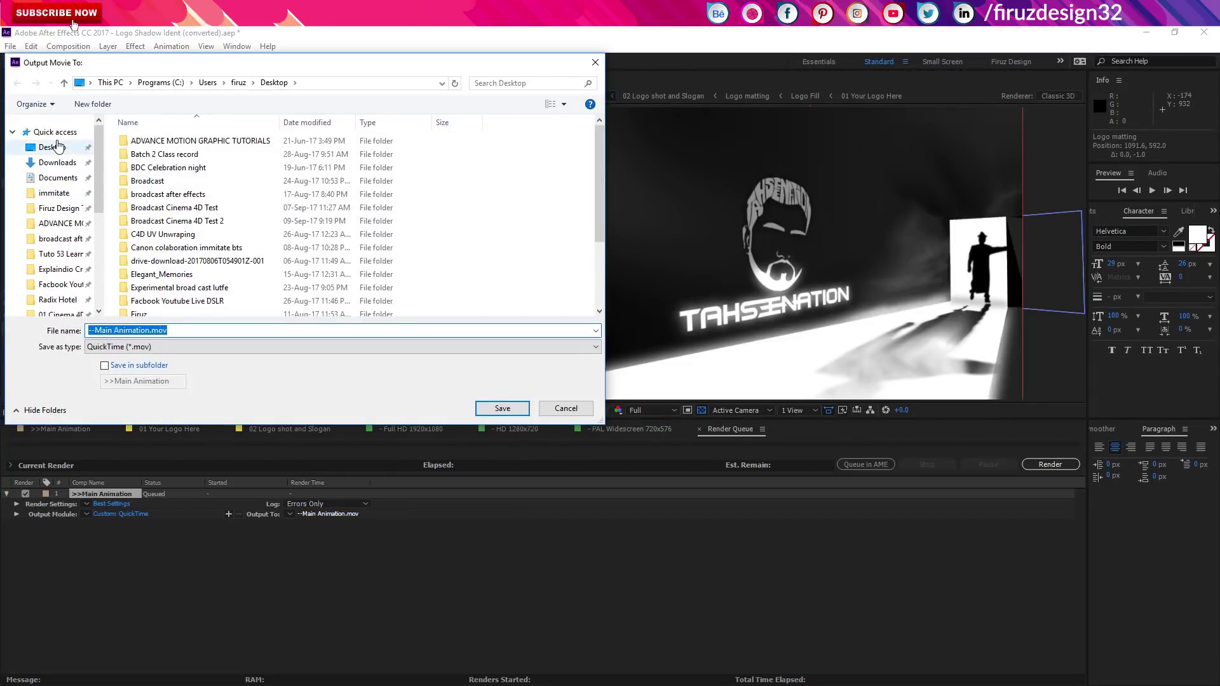
pyautogui.click(53, 147)
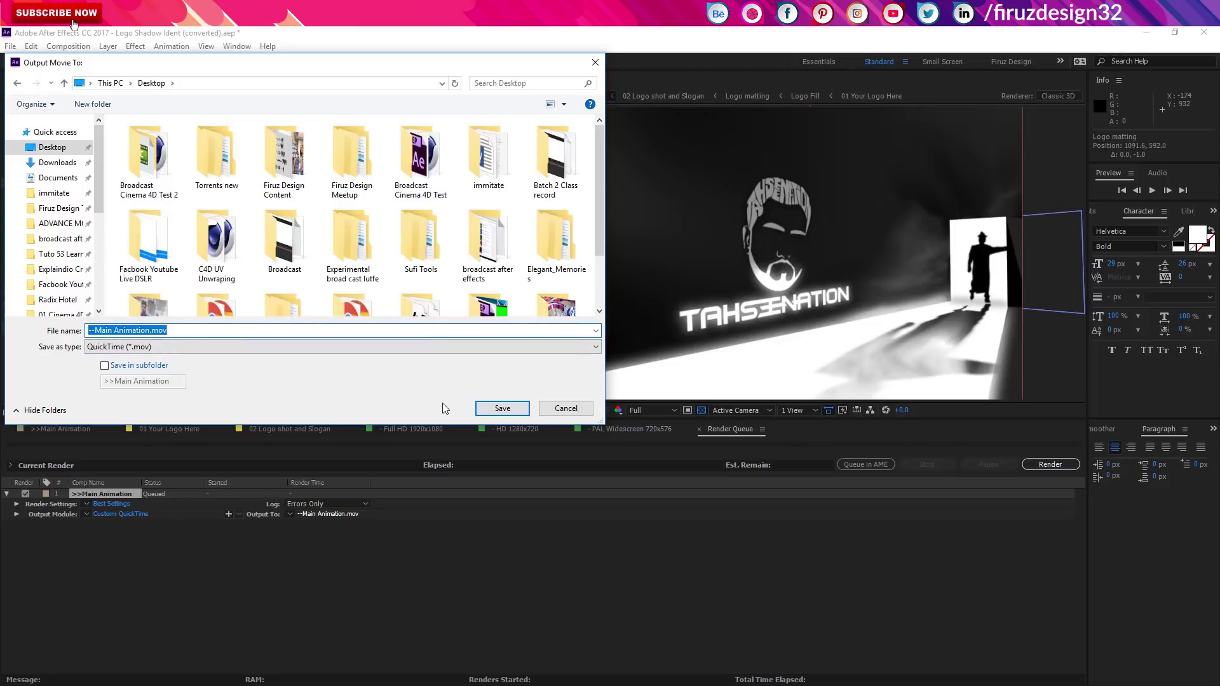
pyautogui.click(499, 410)
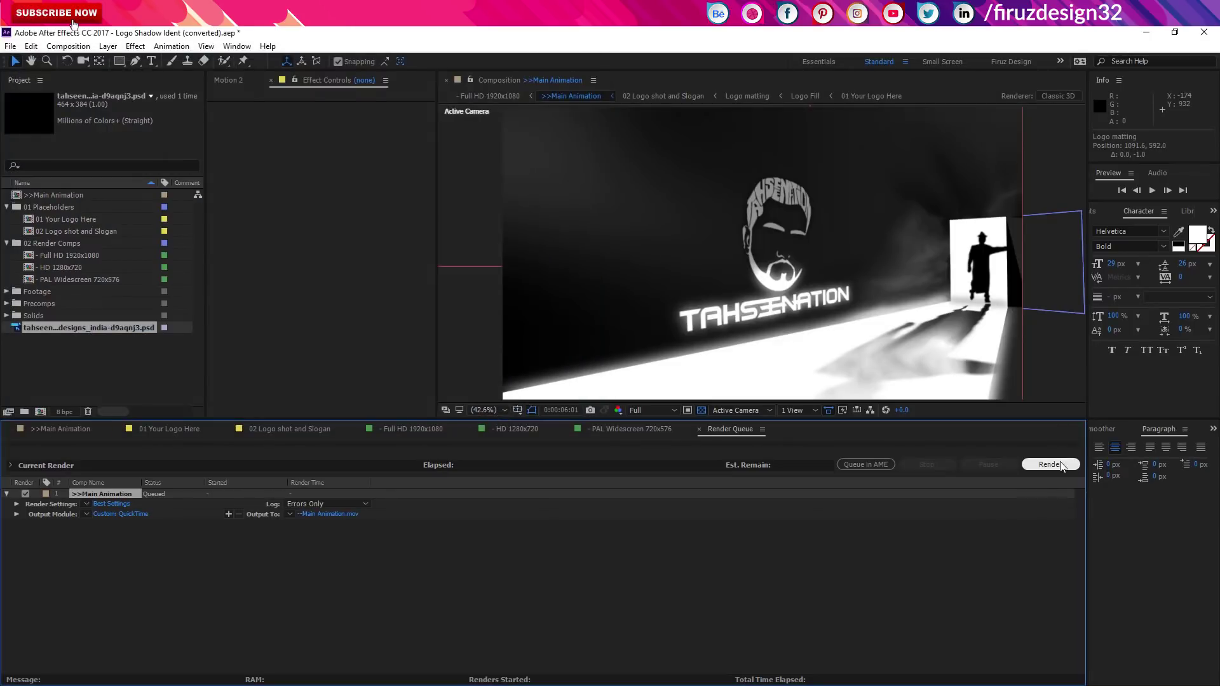